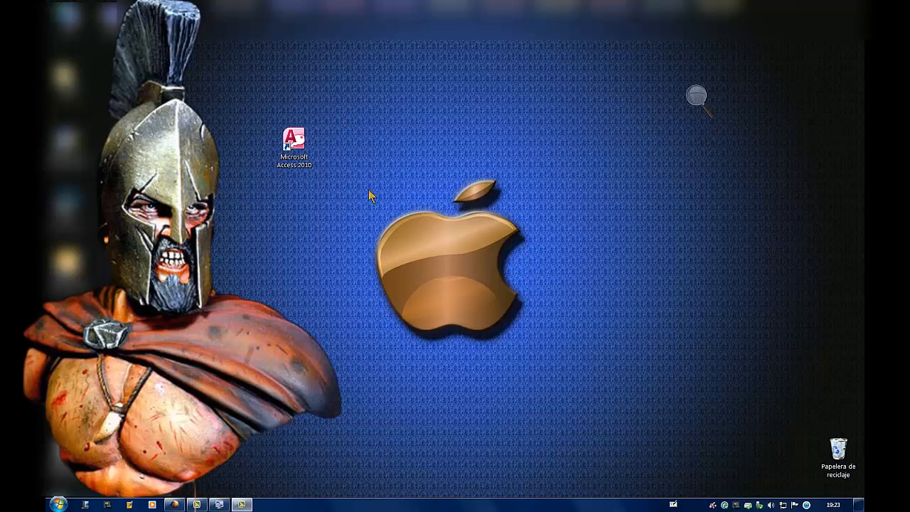
- Start Microsoft Access 2010, open the Videocine1.accdb database and bring up the Fichas de Películas form
double_click(299, 144)
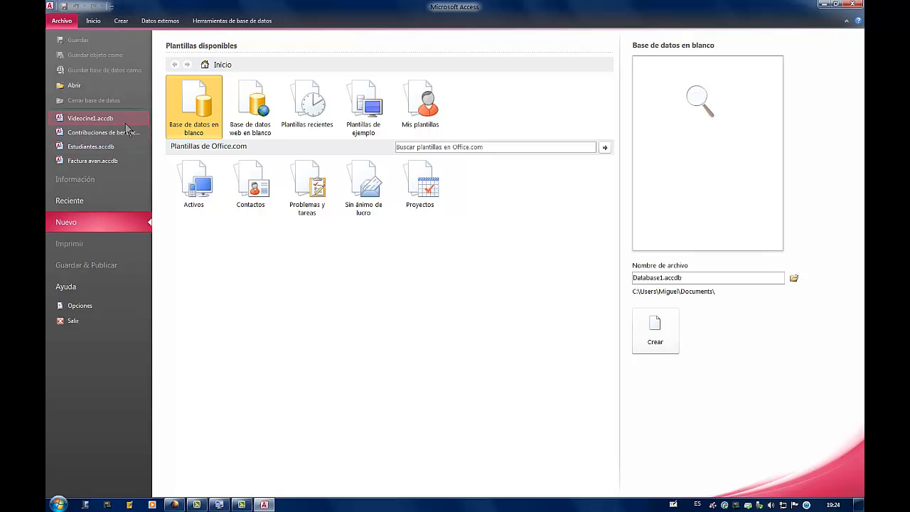
left_click(99, 118)
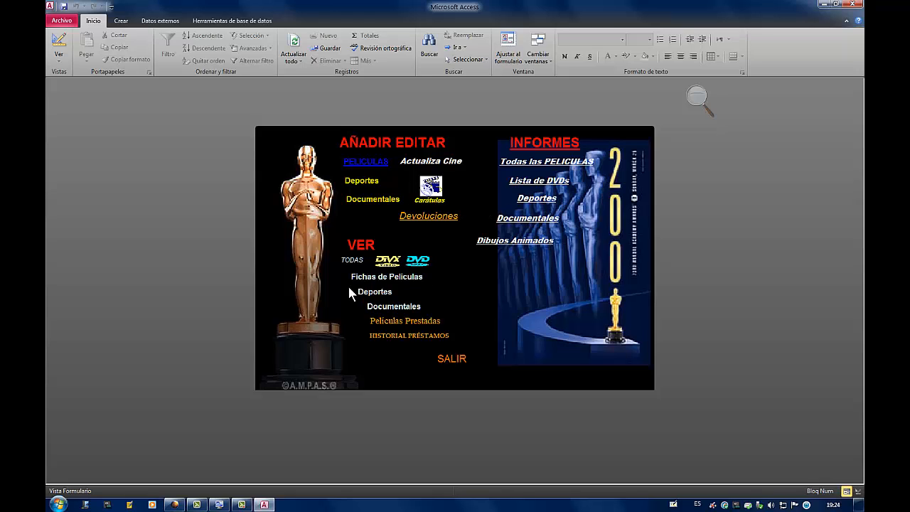
left_click(395, 278)
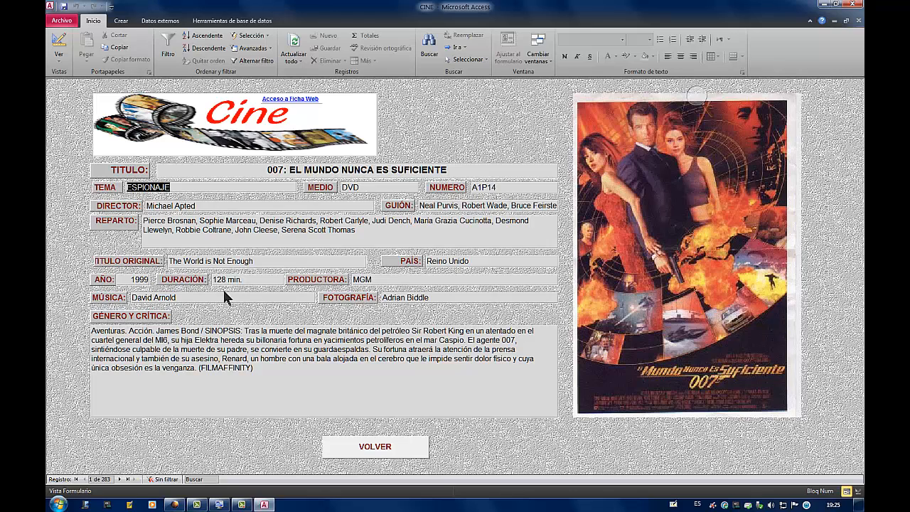
- Browse forward through the film records one by one up to ATLANTIS, and return to the main menu form
left_click(120, 480)
left_click(119, 479)
left_click(120, 479)
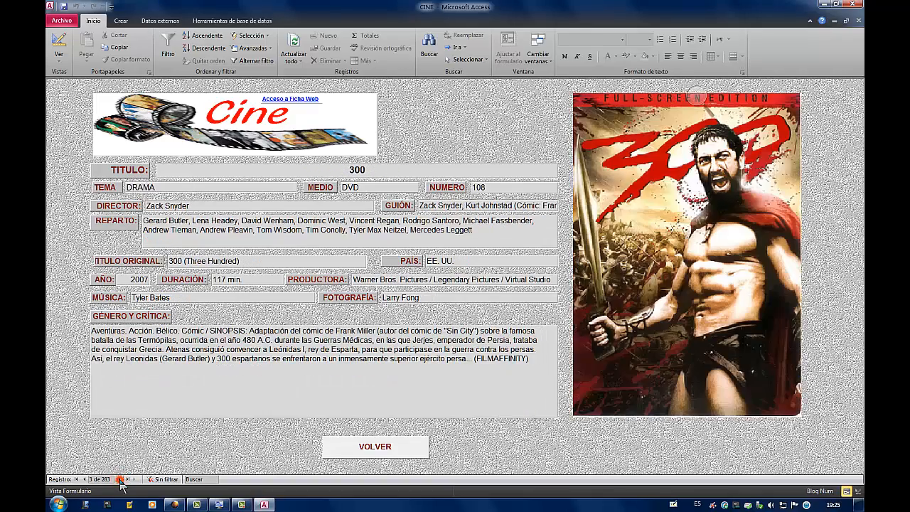
left_click(120, 480)
left_click(120, 479)
left_click(119, 480)
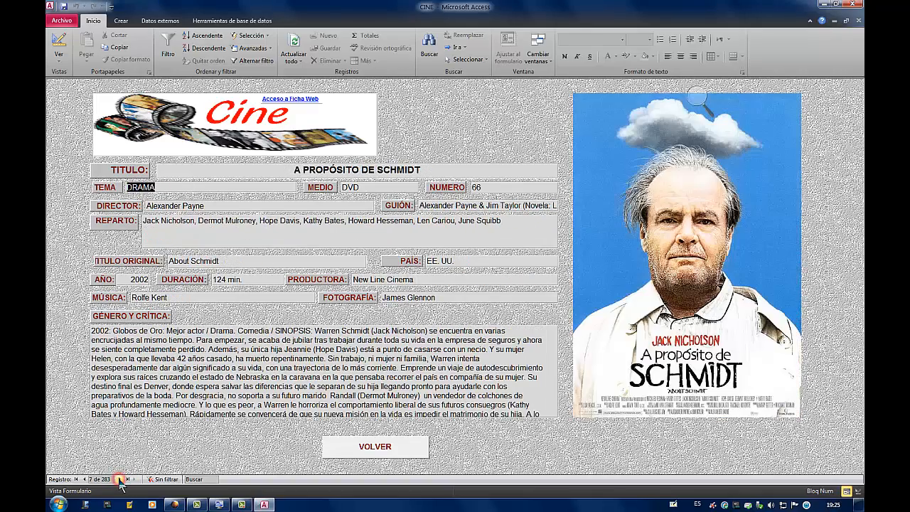
left_click(120, 479)
left_click(119, 479)
left_click(120, 480)
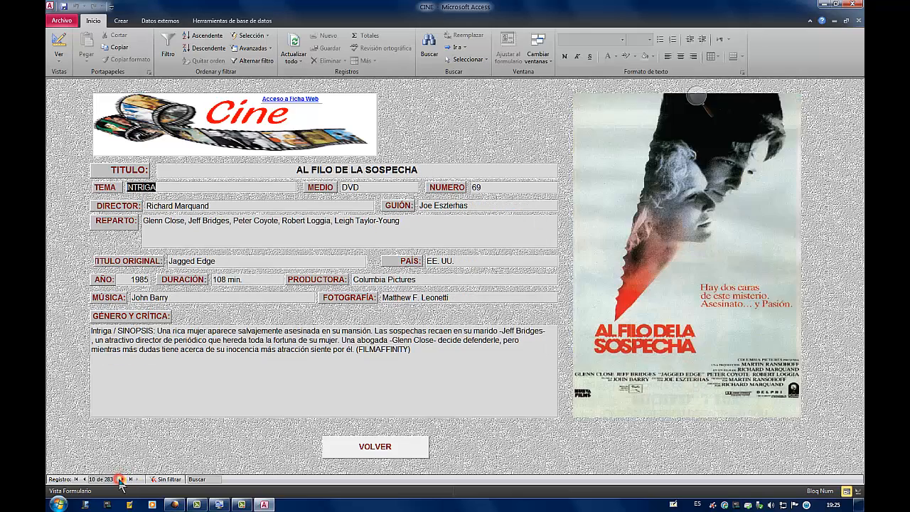
left_click(121, 480)
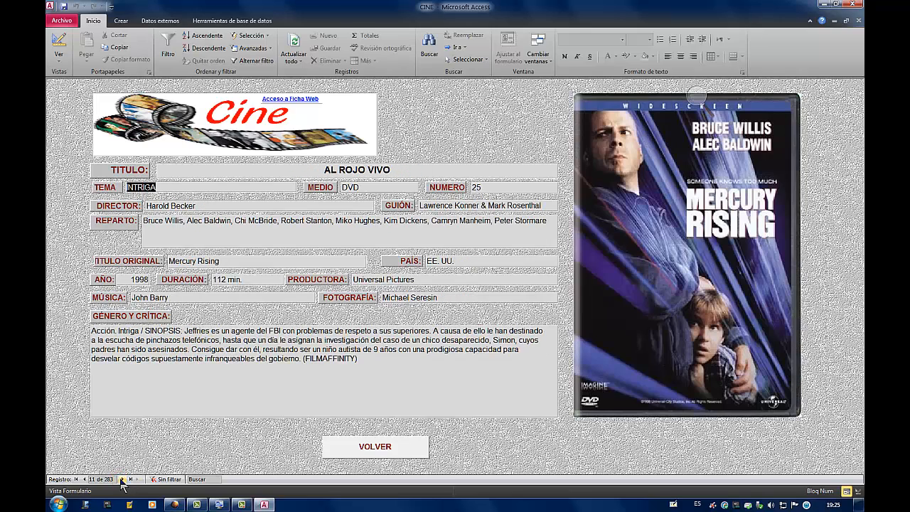
left_click(121, 479)
left_click(121, 479)
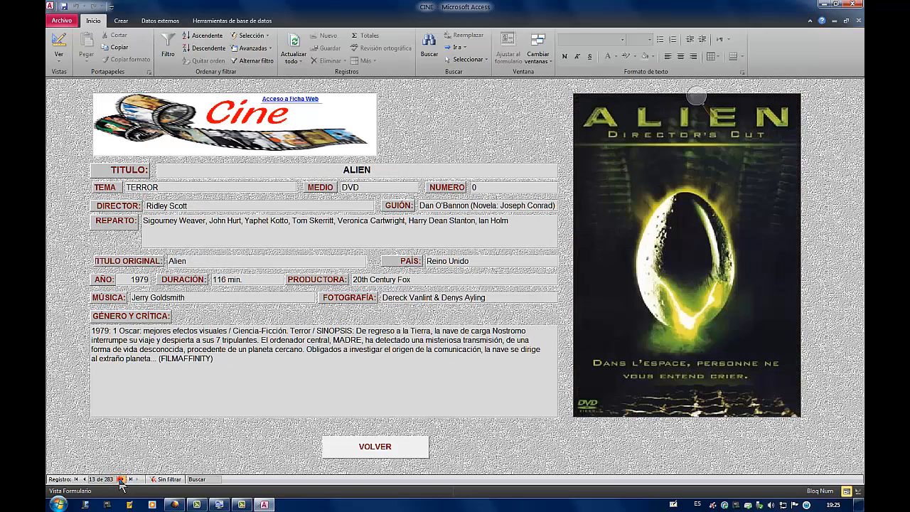
left_click(121, 480)
left_click(121, 479)
left_click(121, 479)
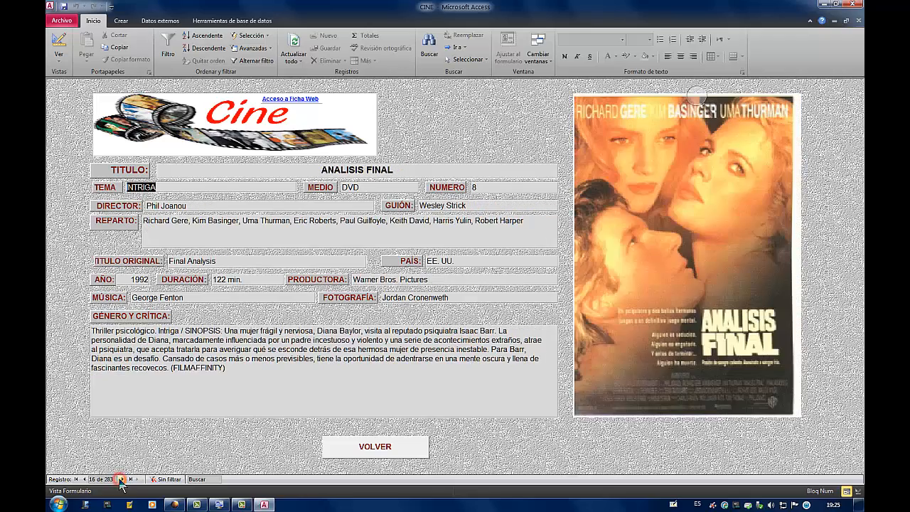
left_click(121, 479)
left_click(121, 480)
left_click(121, 480)
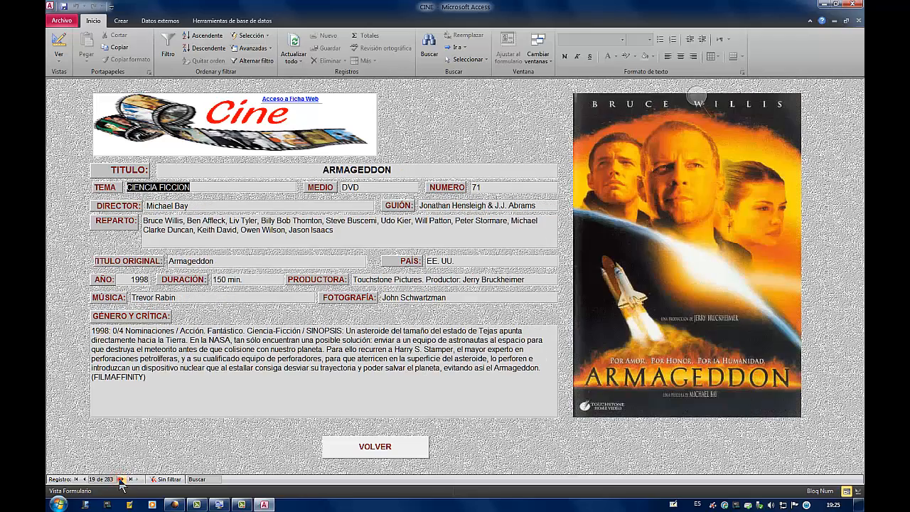
left_click(121, 480)
left_click(121, 479)
left_click(120, 479)
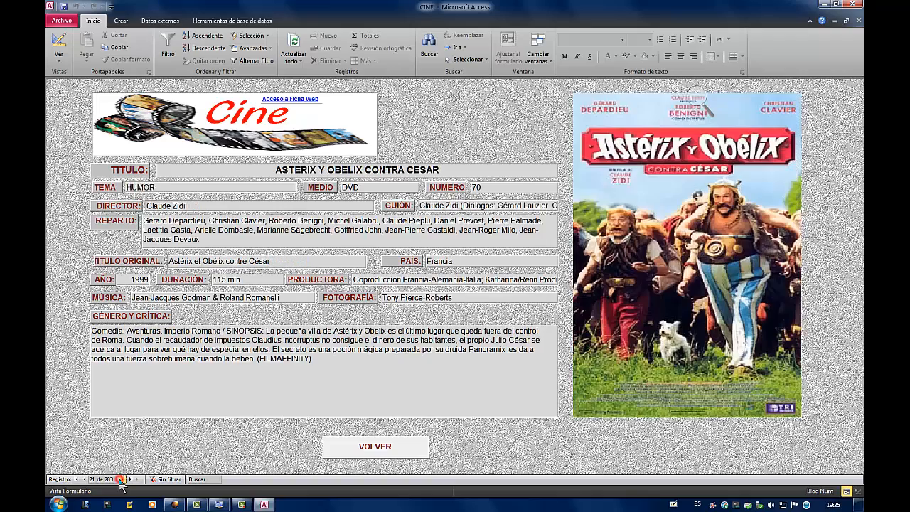
left_click(121, 479)
left_click(121, 480)
left_click(121, 480)
left_click(121, 479)
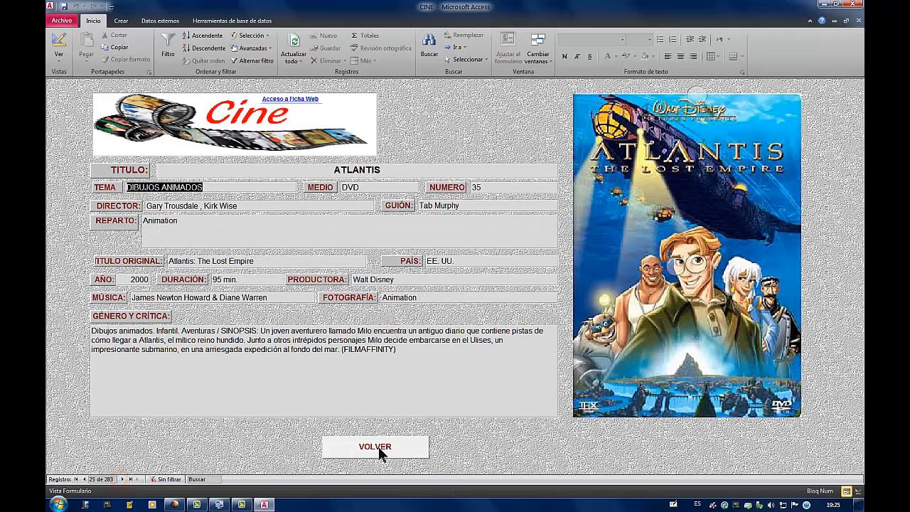
left_click(379, 453)
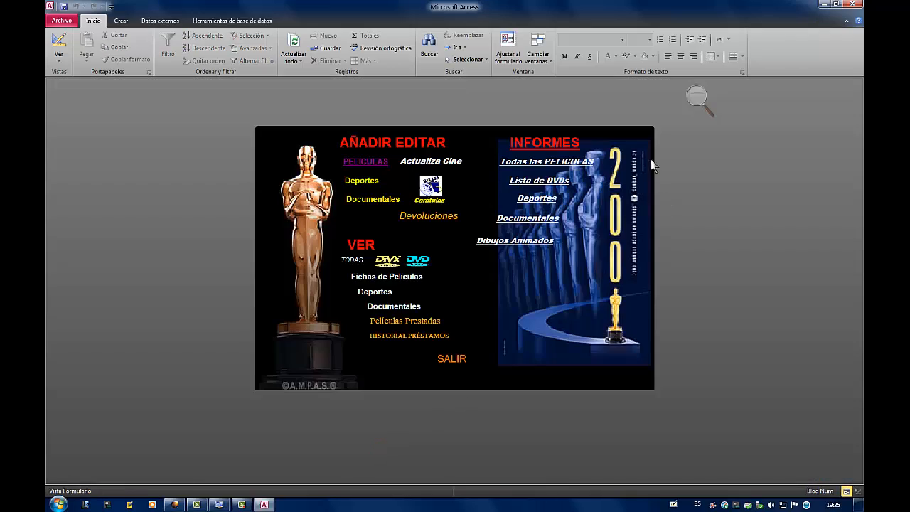
- Open the Todas las PELICULAS report for the media type dvd
left_click(545, 163)
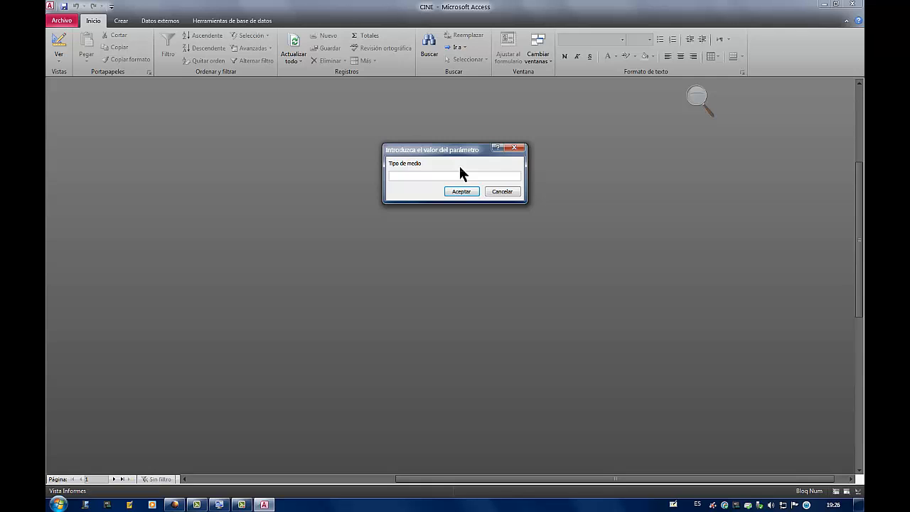
type("dvd")
left_click(463, 192)
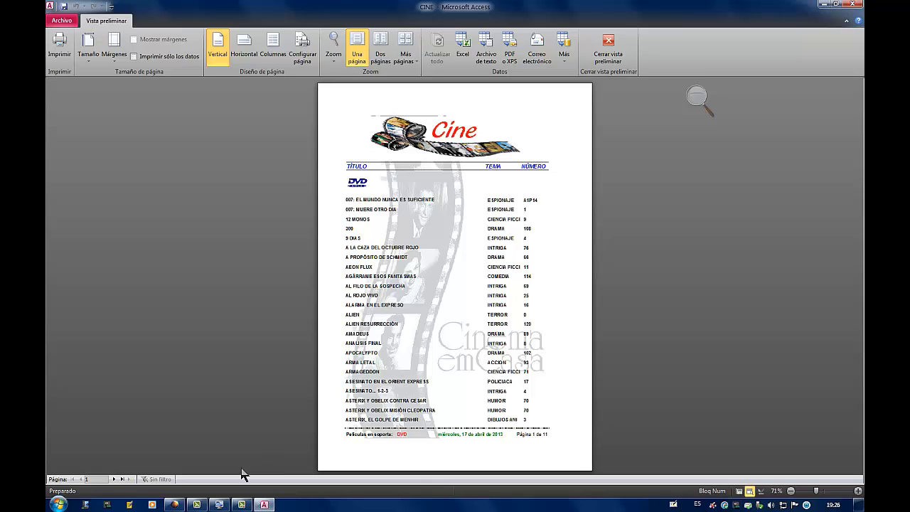
- Show the report preview two pages at a time and page through it to the last page
left_click(381, 48)
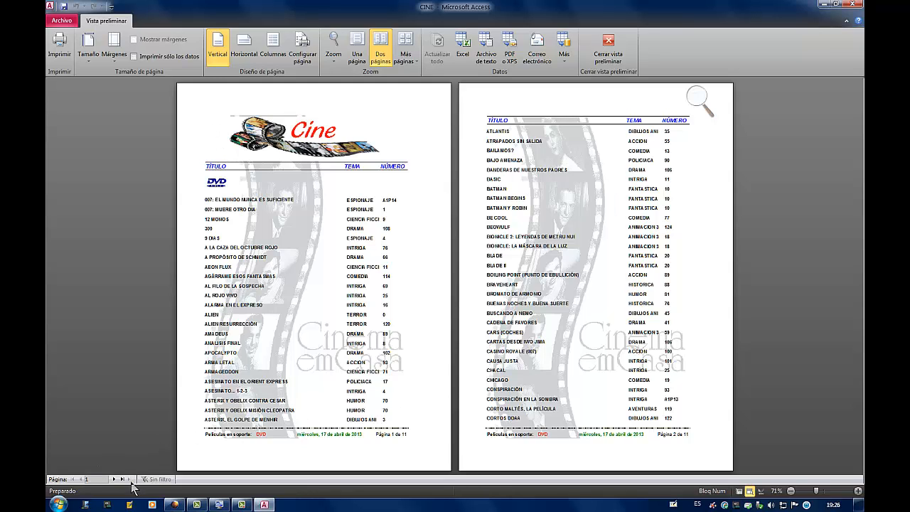
left_click(114, 480)
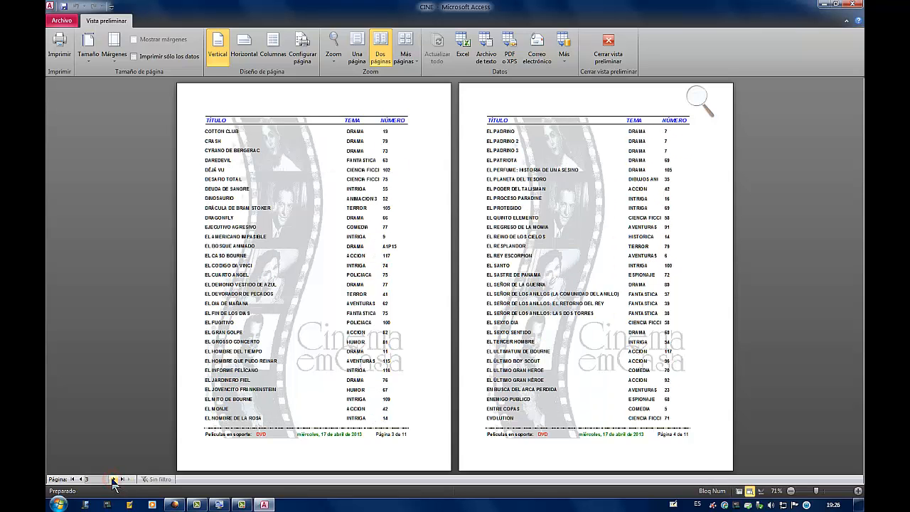
left_click(113, 480)
left_click(113, 481)
left_click(113, 480)
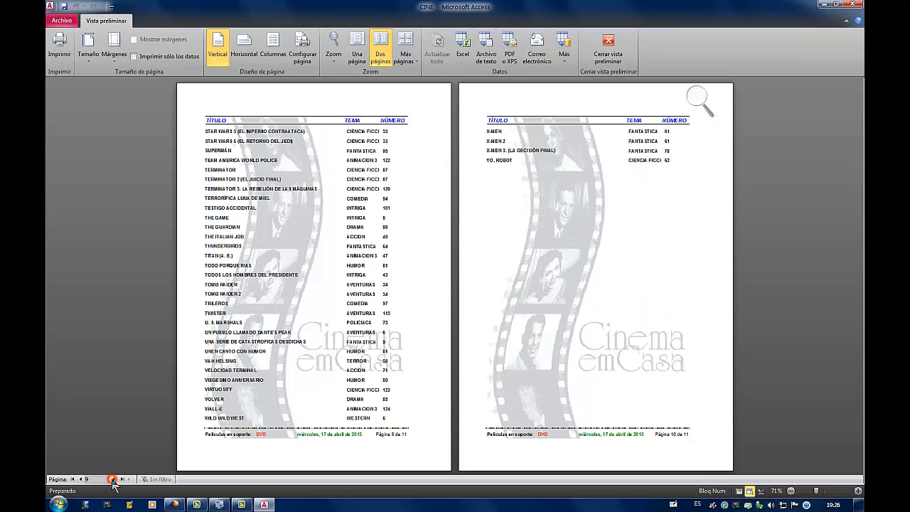
left_click(114, 480)
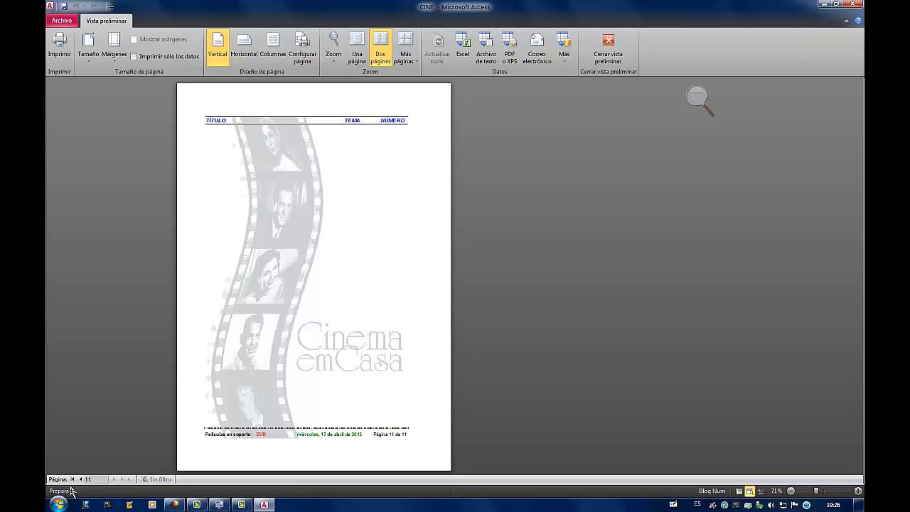
- Close the report preview and open the Lista de DVDs report from the main menu form
left_click(607, 51)
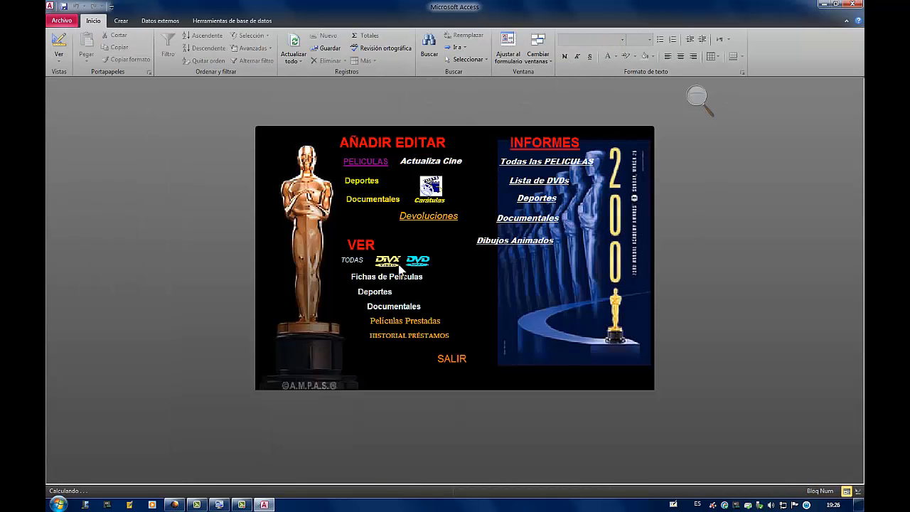
left_click(542, 182)
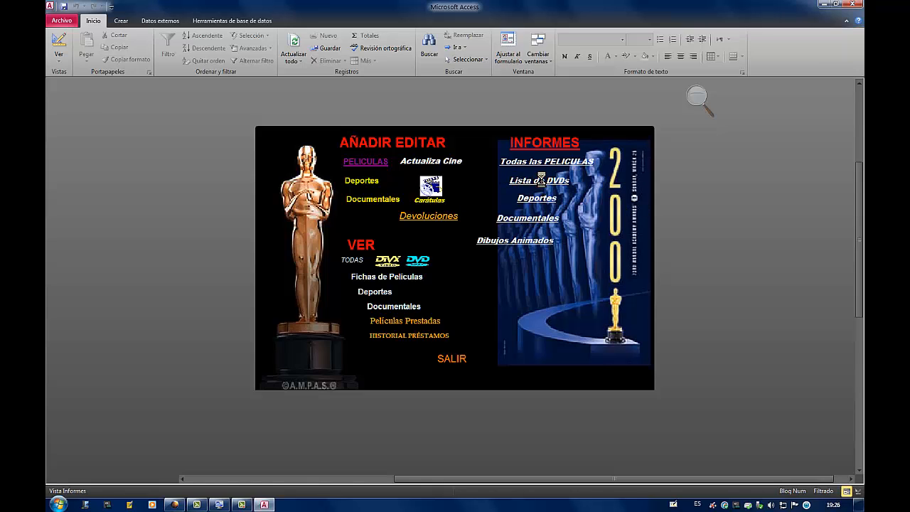
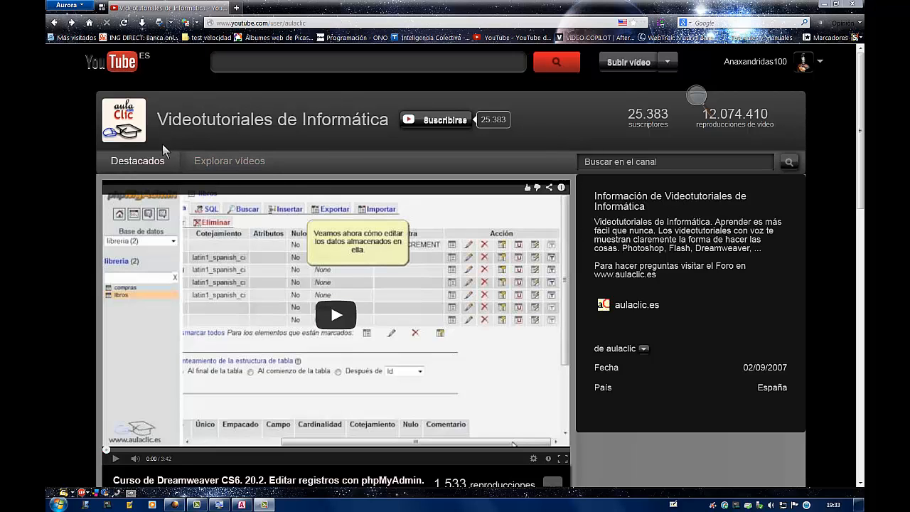
- On the aulaClic YouTube channel, look through the uploaded videos and playlists and play the Access 2010 playlist
left_click(230, 168)
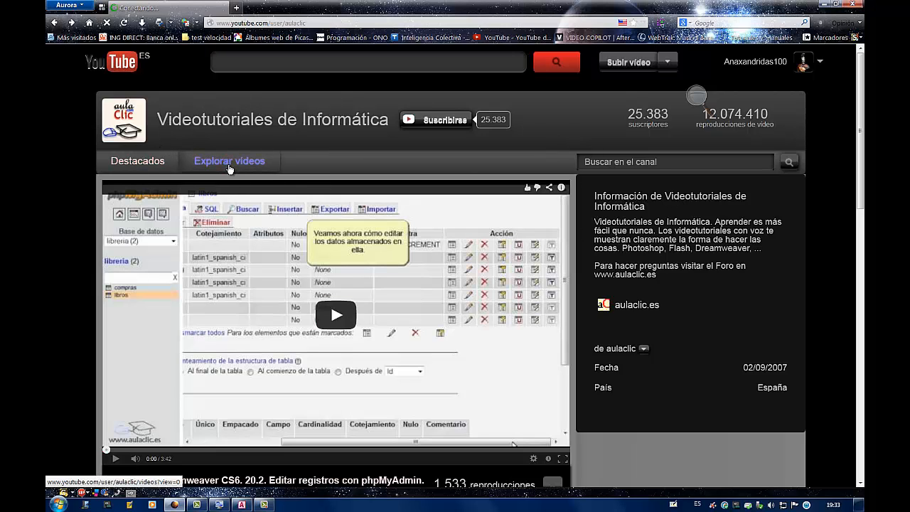
scroll(474, 290, "down", 4)
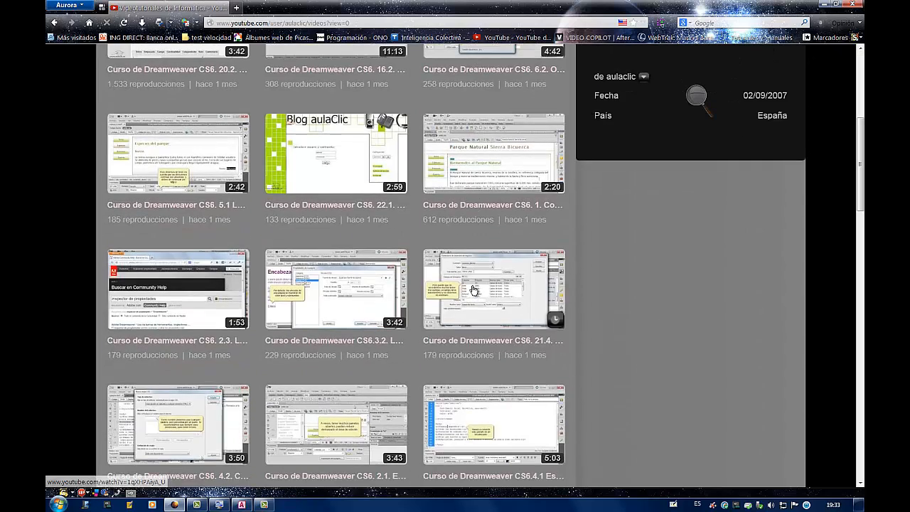
scroll(473, 289, "up", 4)
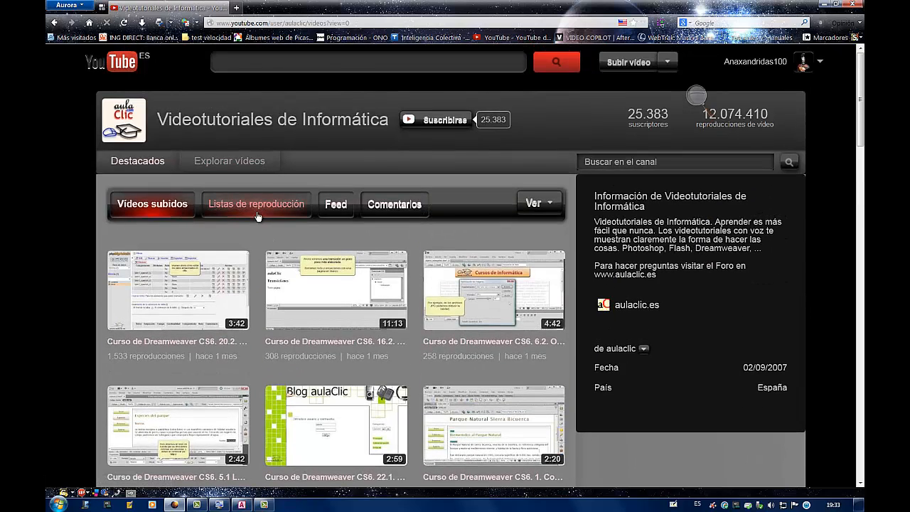
left_click(258, 216)
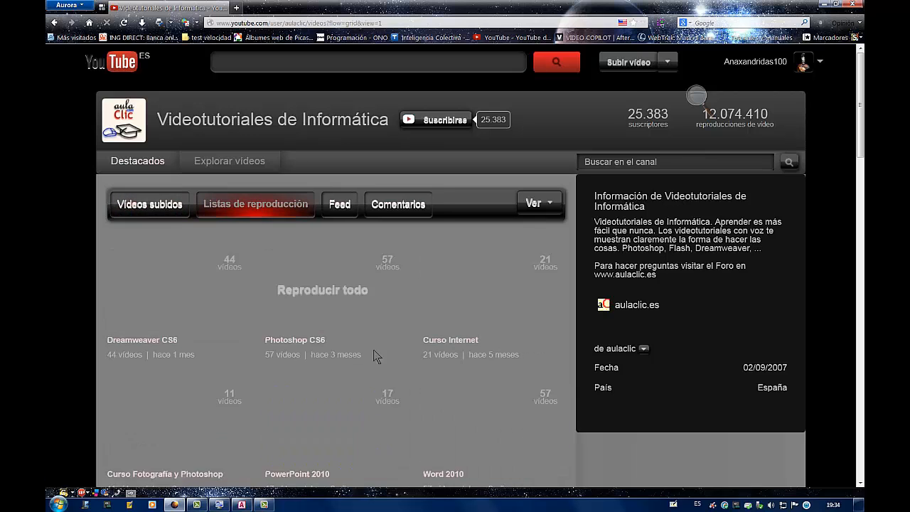
scroll(384, 352, "down", 4)
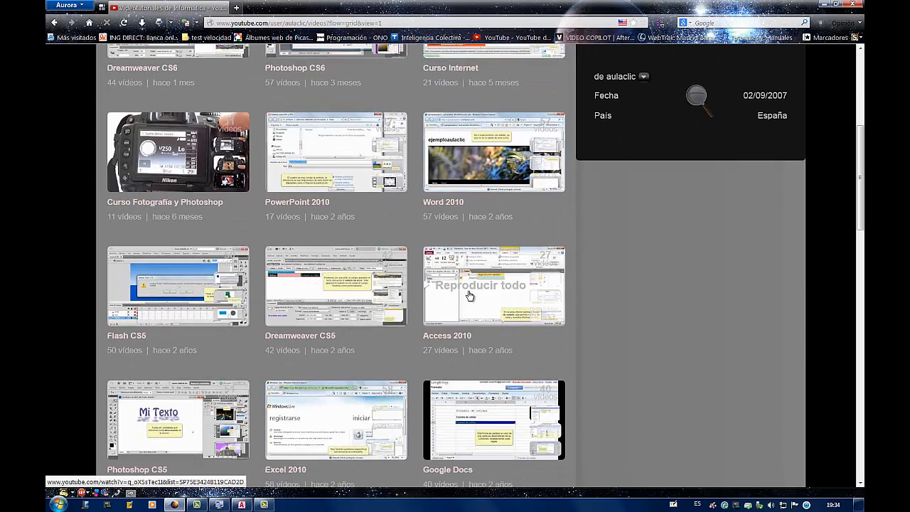
left_click(486, 297)
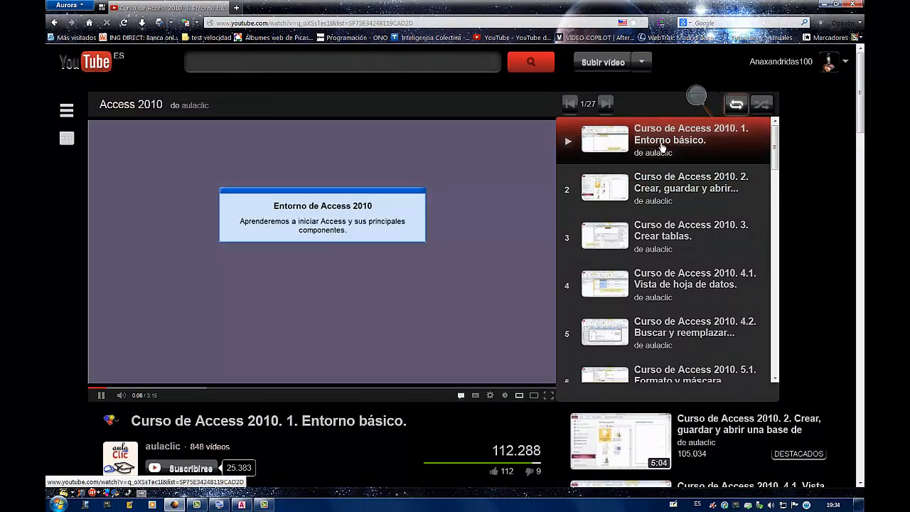
- Pause the first Access 2010 course video, look over the playlist and close the browser window
left_click(101, 396)
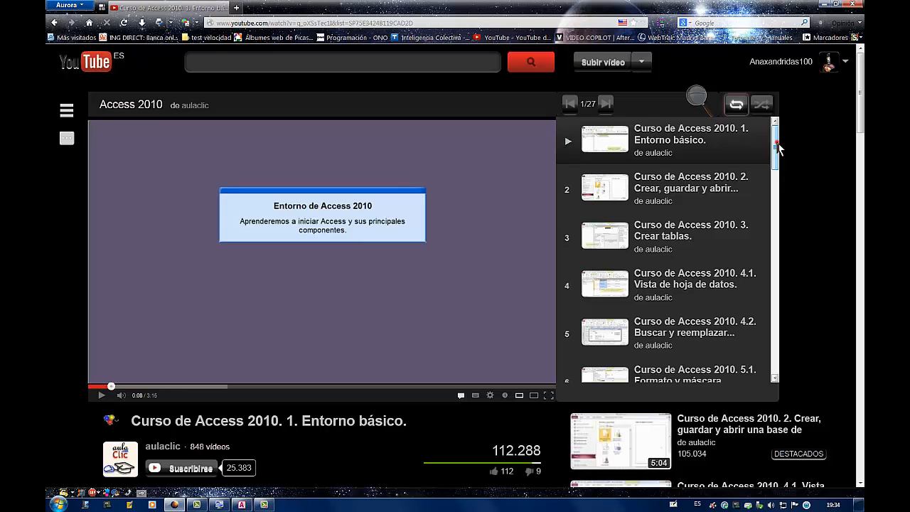
mouse_move(777, 142)
left_mouse_down()
mouse_move(783, 361)
mouse_move(783, 139)
left_mouse_up()
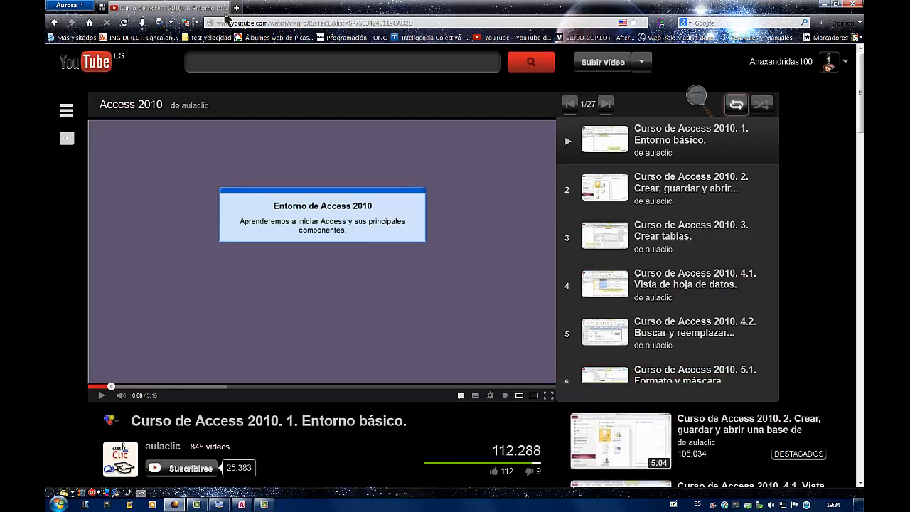
left_click(853, 4)
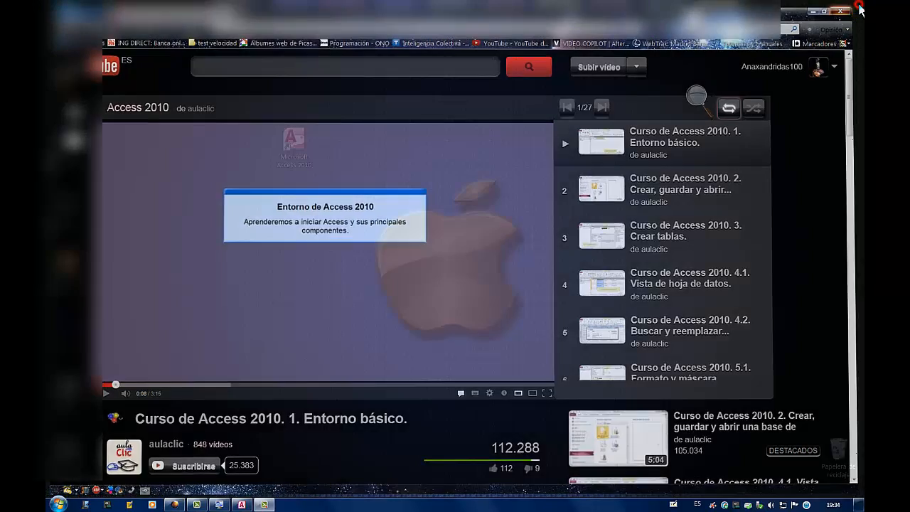
- Switch to Microsoft Access and create a blank database with the file name Database1.accdb
left_click(241, 506)
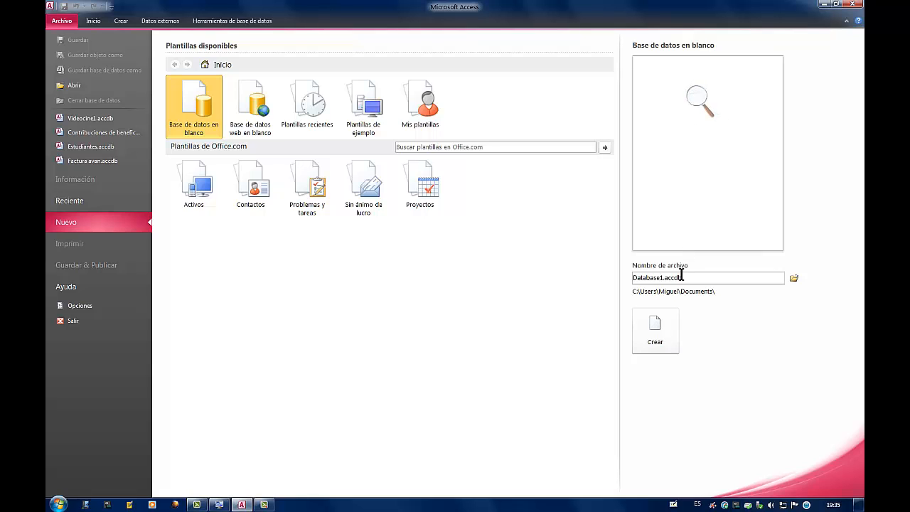
left_click(657, 332)
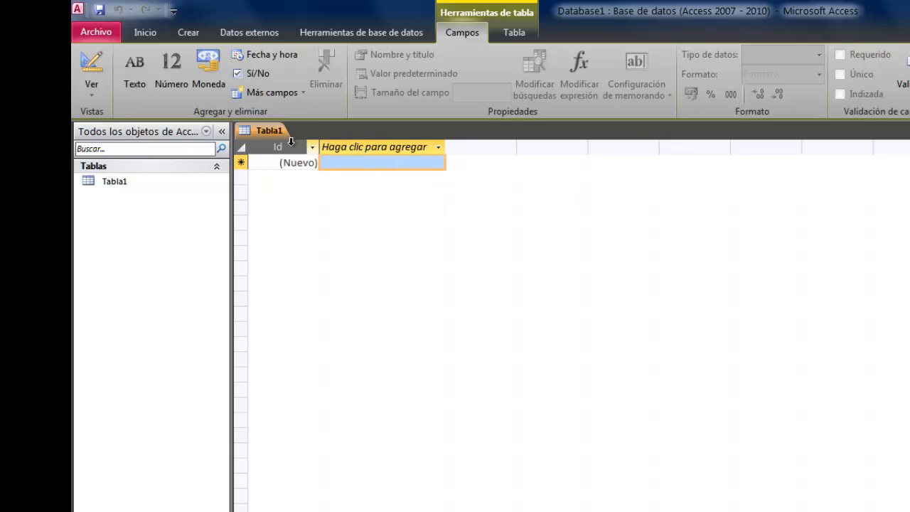
- Display the data types available for a new field in Tabla1 and dismiss the list without choosing one
left_click(437, 147)
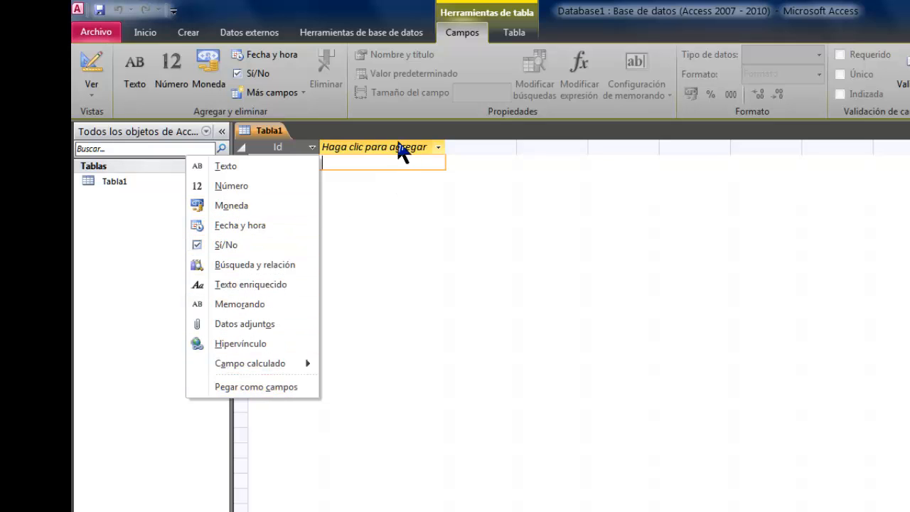
left_click(461, 160)
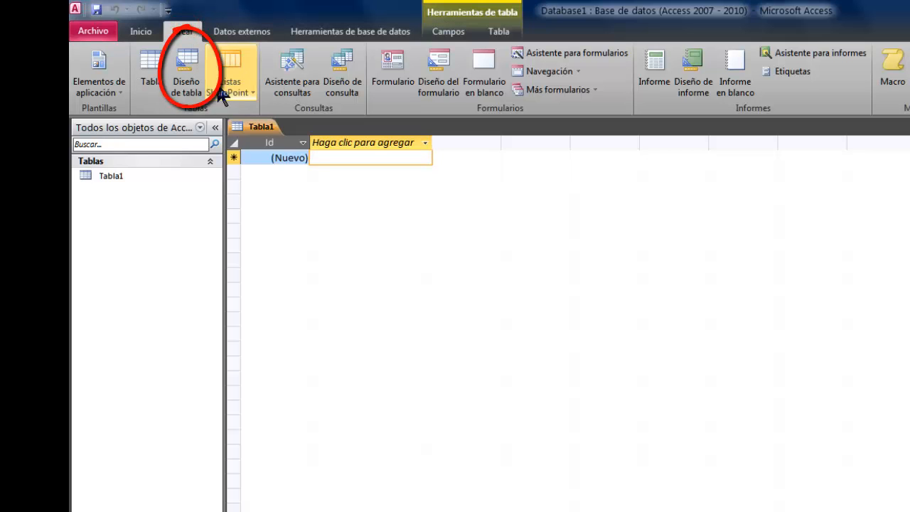
- Create a new table in Design view and display the data types available for its first field without choosing one
left_click(185, 75)
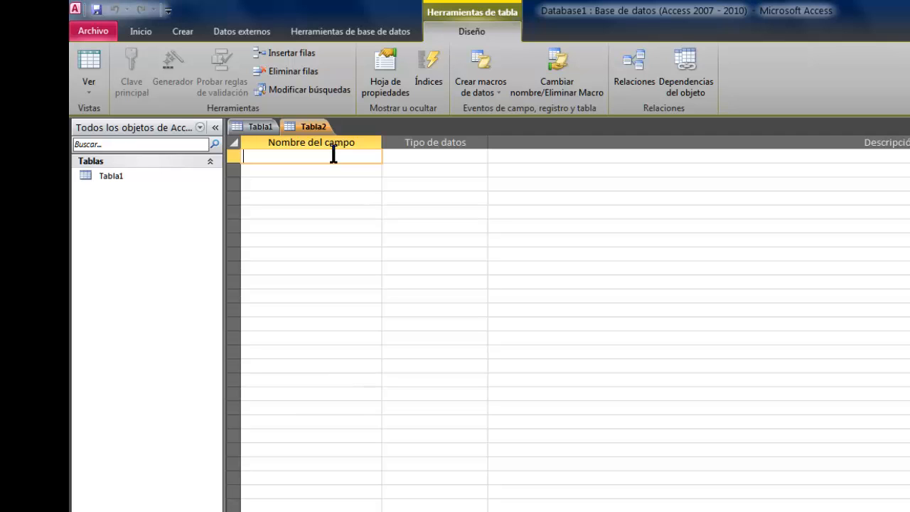
left_click(457, 155)
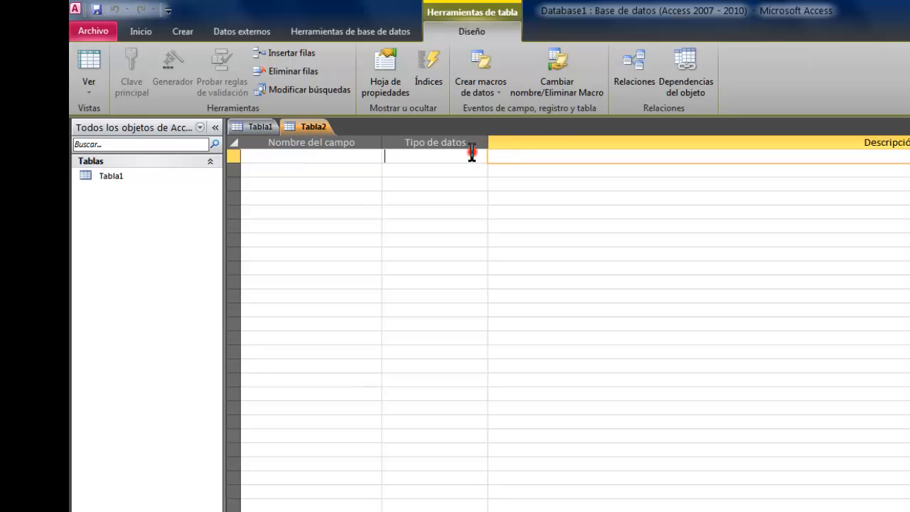
left_click(480, 156)
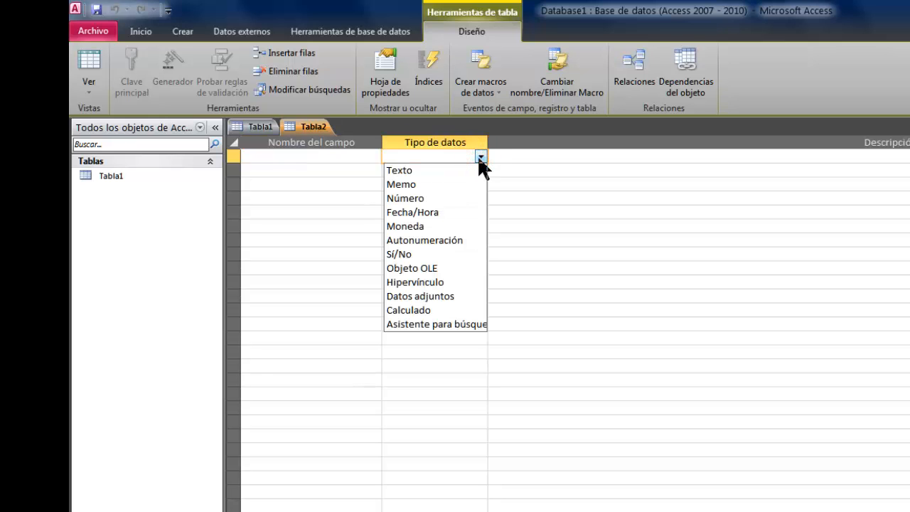
left_click(480, 156)
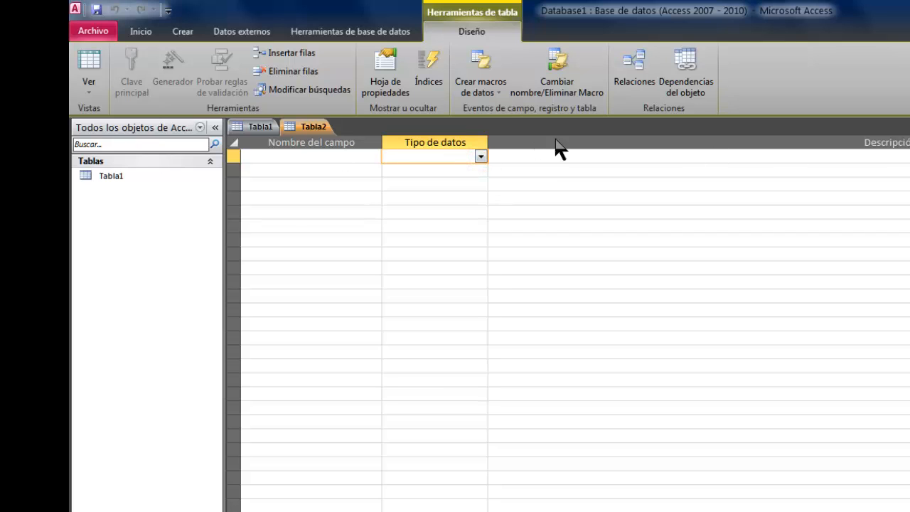
- Define the first field of the new table as NUMERO with the data type Número, leaving its description empty
left_click(290, 158)
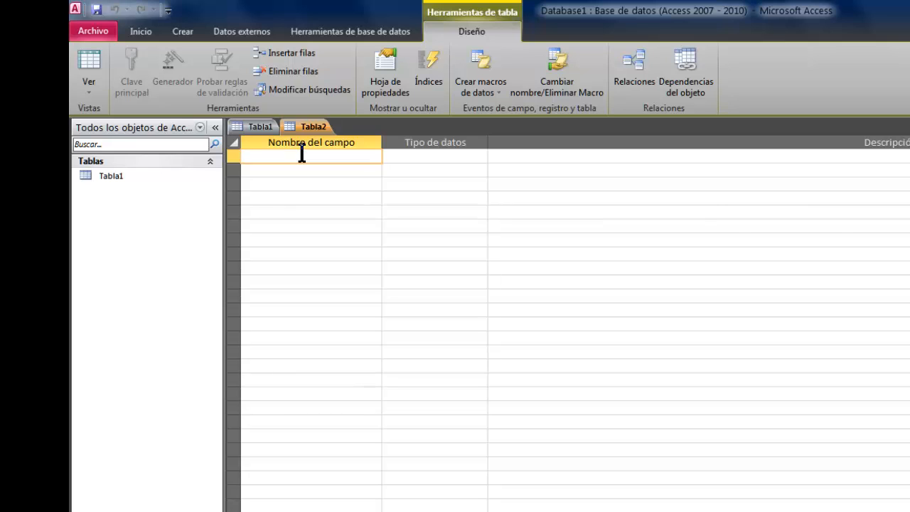
type("NUMER")
key("Tab")
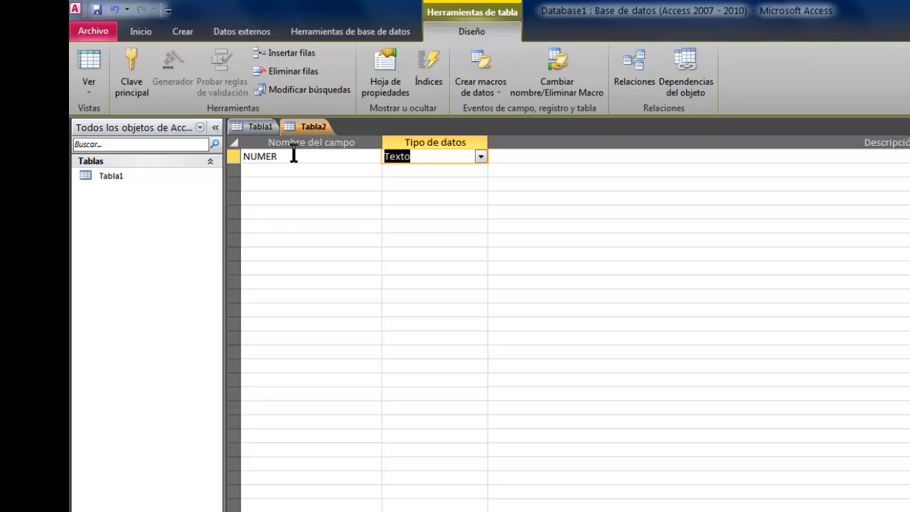
left_click(293, 155)
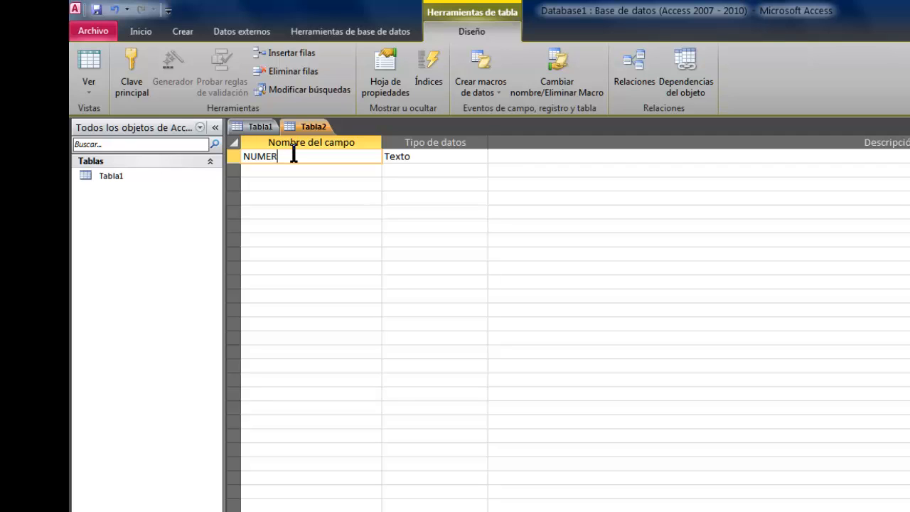
type("O")
key("Tab")
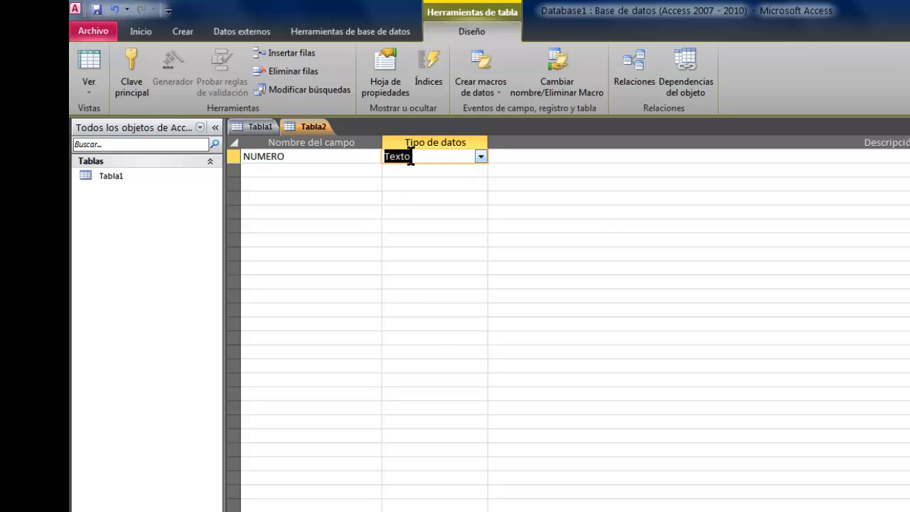
left_click(481, 155)
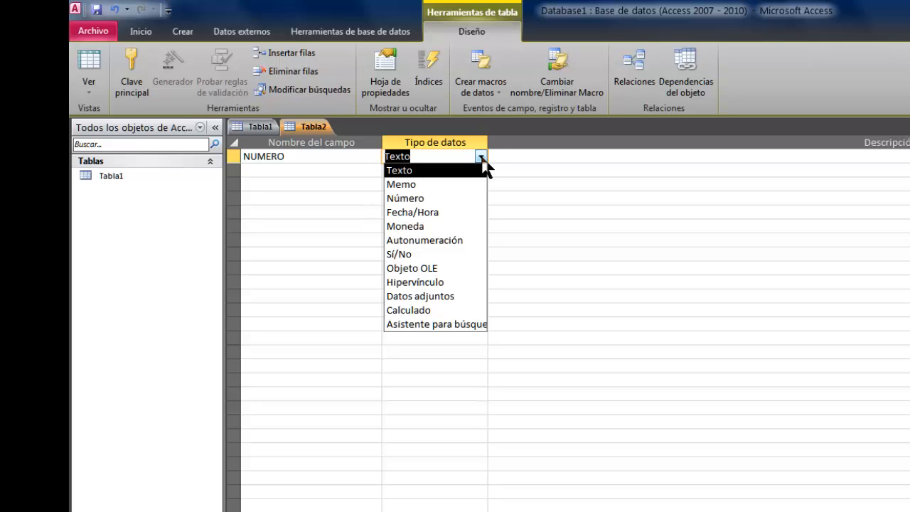
left_click(426, 200)
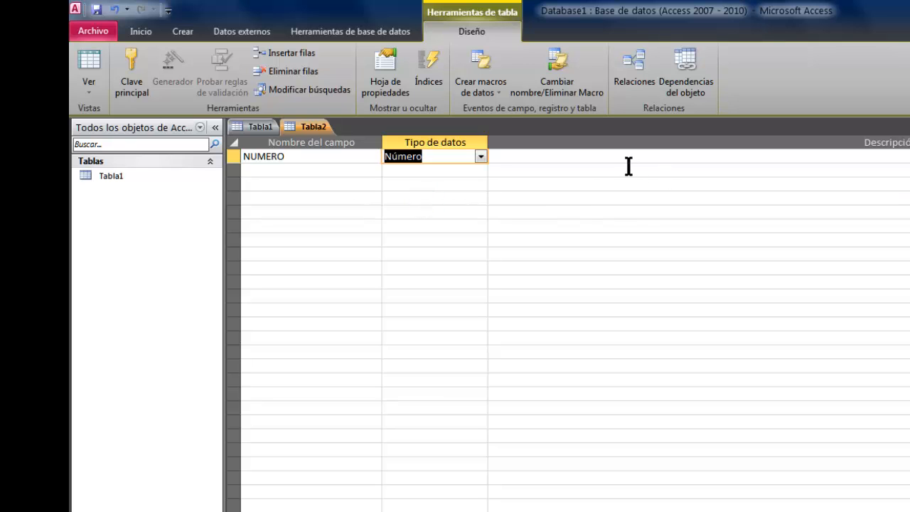
left_click(561, 157)
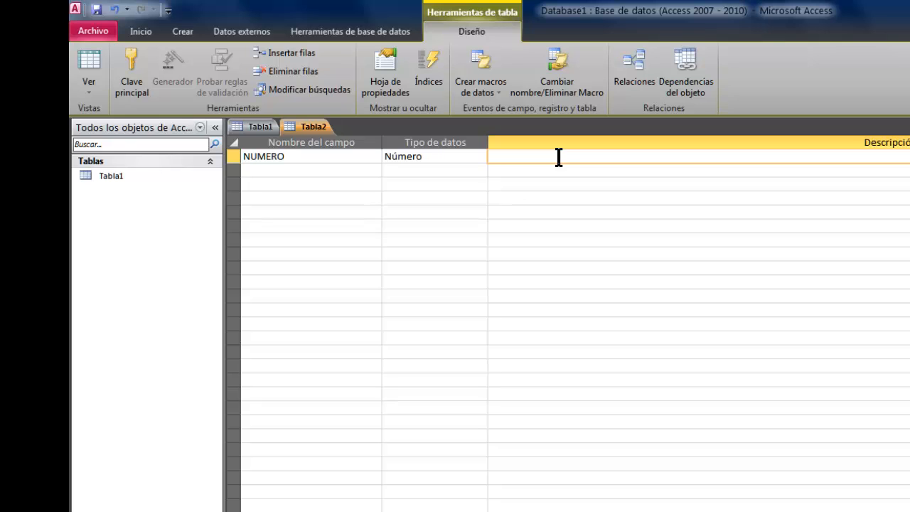
- Add the fields TITULO and TEMA below NUMERO, both with the data type Texto
left_click(305, 171)
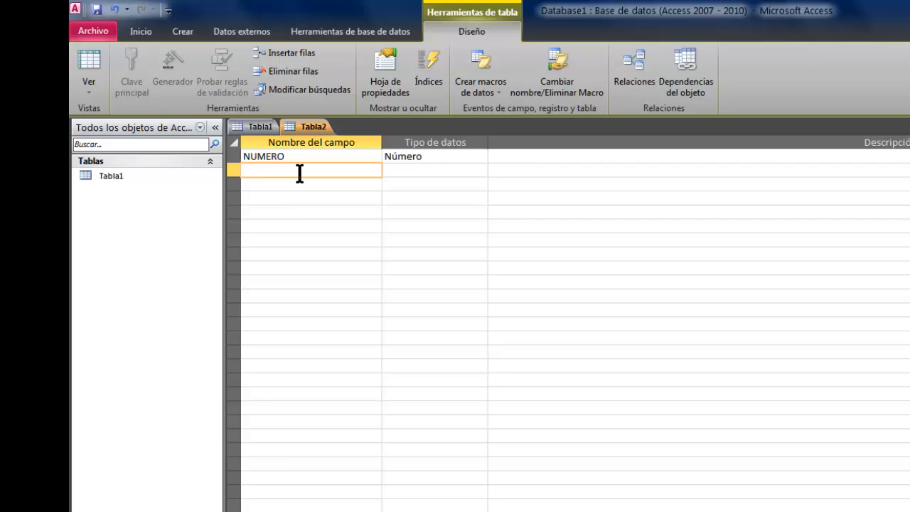
type("TITULO")
key("Tab")
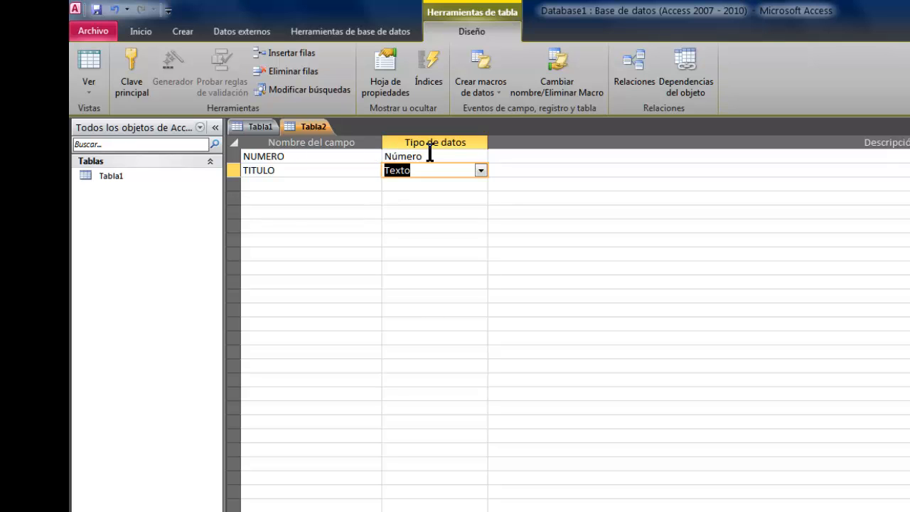
left_click(317, 185)
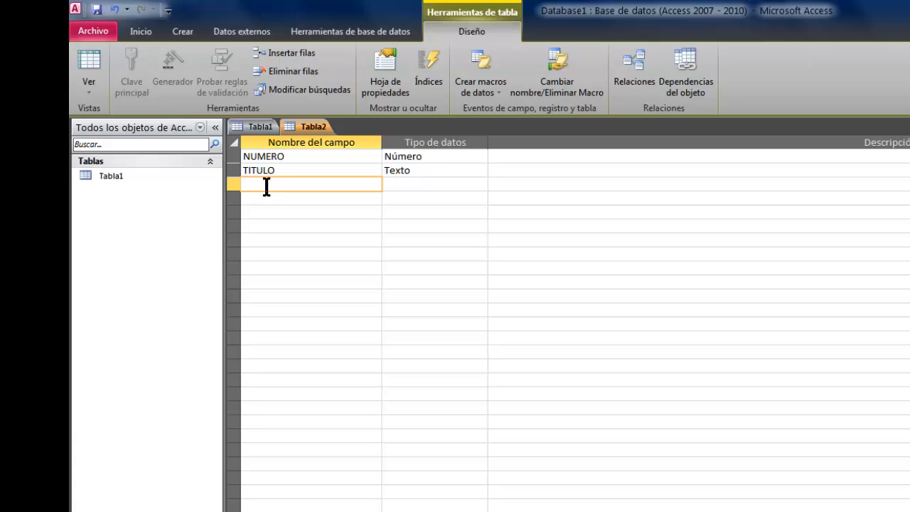
type("TEMA")
key("Tab")
key("Tab")
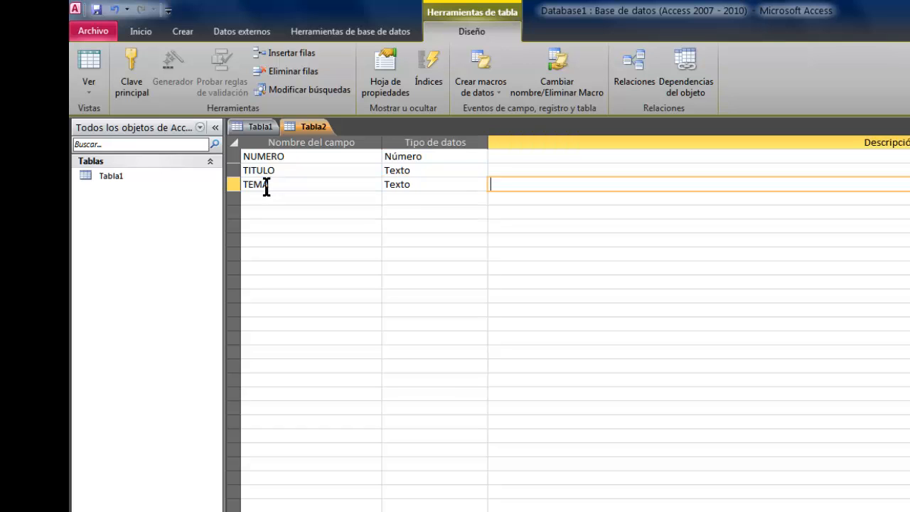
key("Tab")
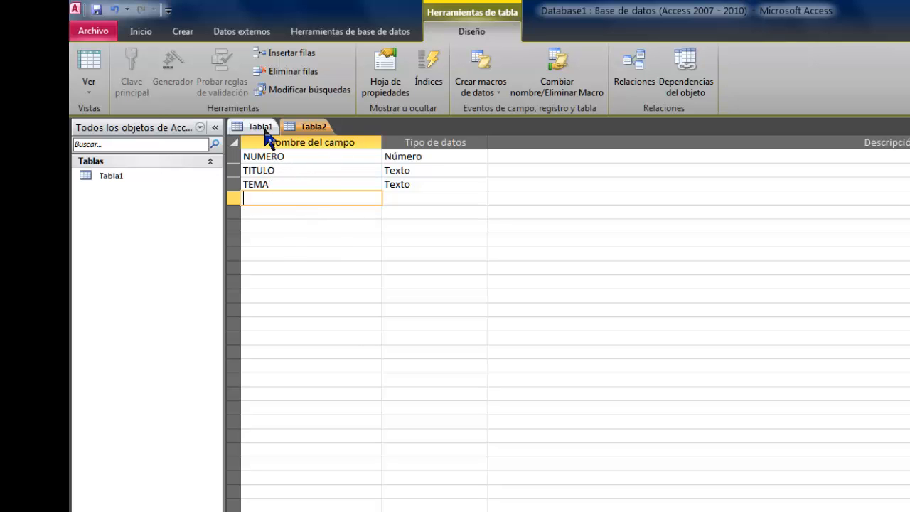
- Switch the new table to Datasheet view, saving it as Tabla2 and letting Access create a primary key
left_click(86, 60)
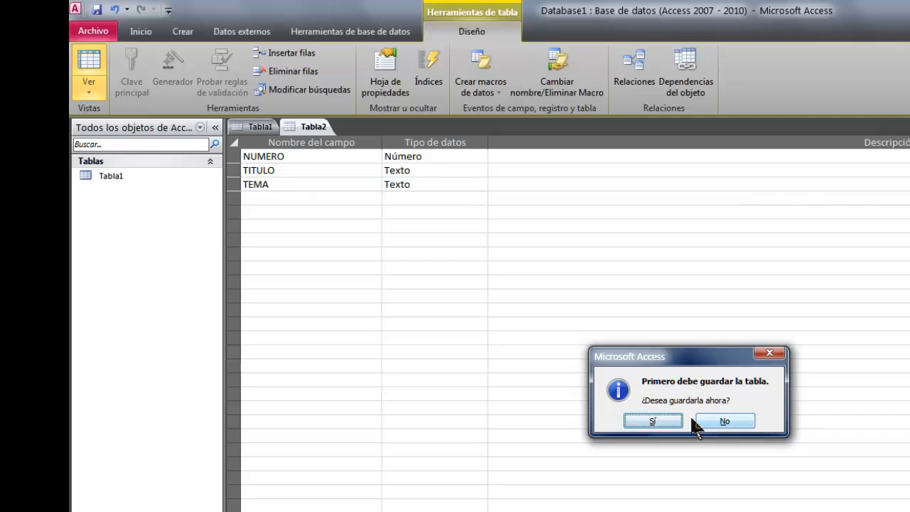
left_click(665, 422)
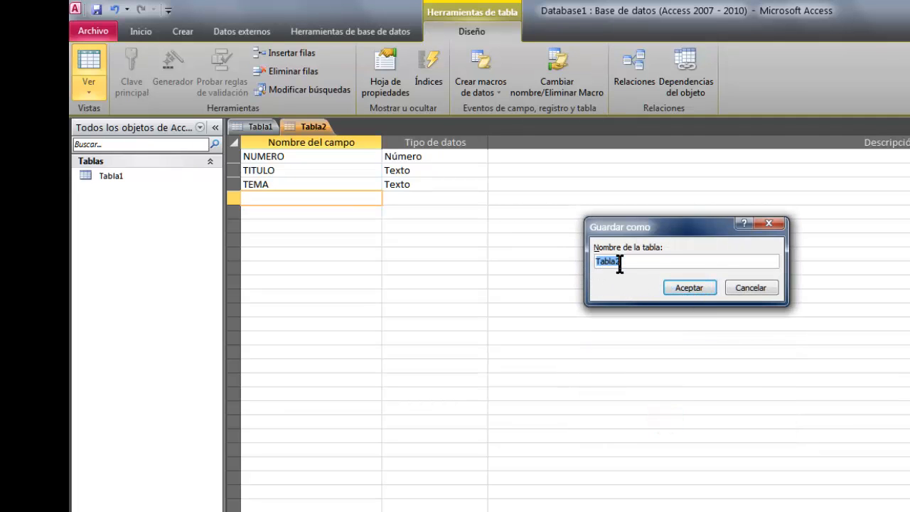
left_click(703, 286)
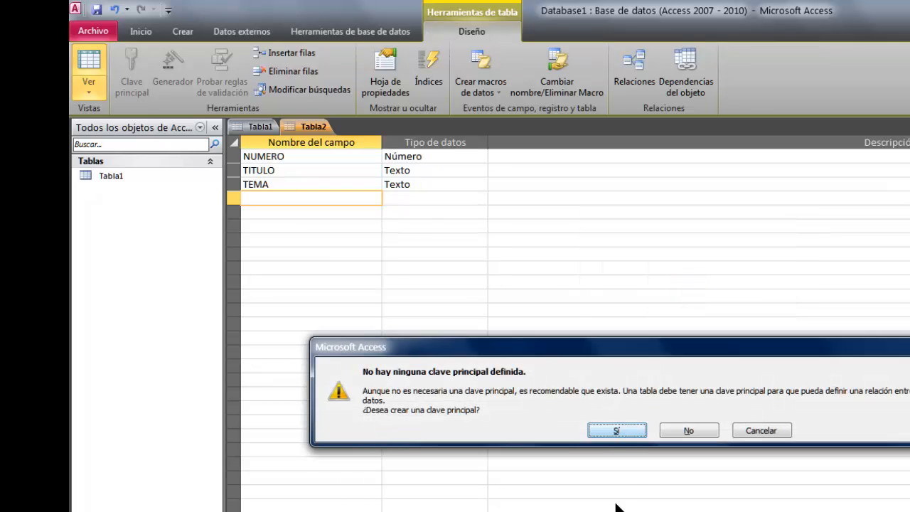
left_click(628, 433)
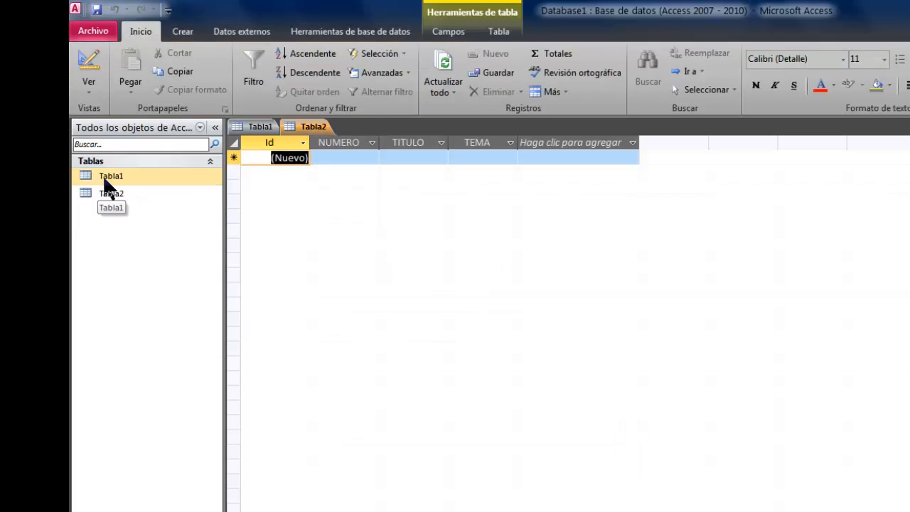
- Add a Memorando field named SINOPSIS after TEMA in Tabla2
left_click(93, 196)
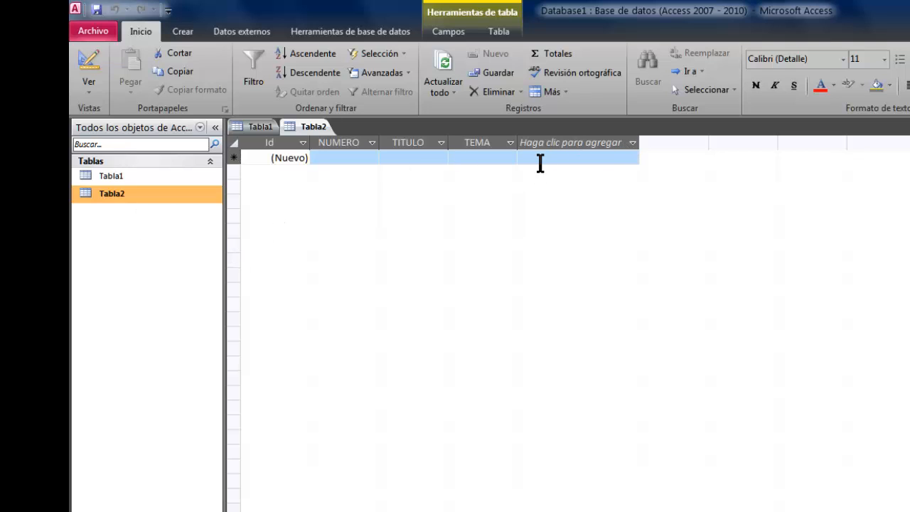
left_click(632, 145)
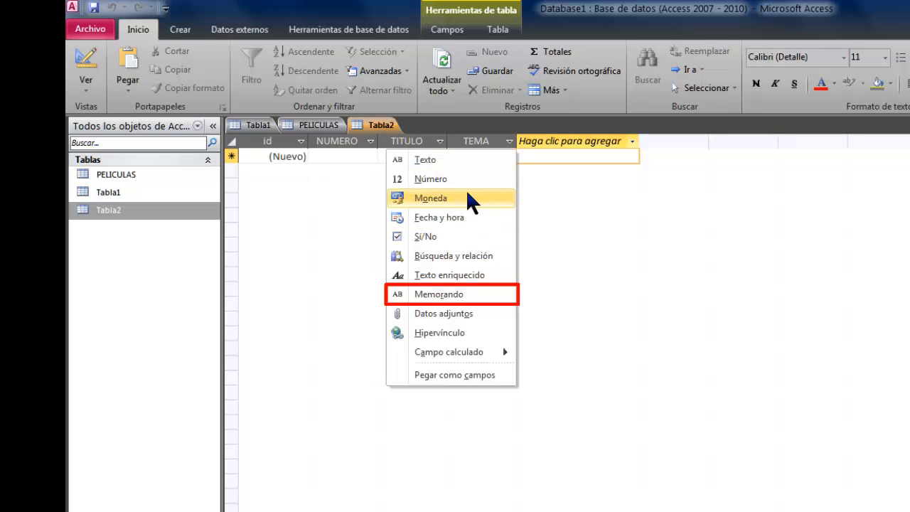
left_click(470, 295)
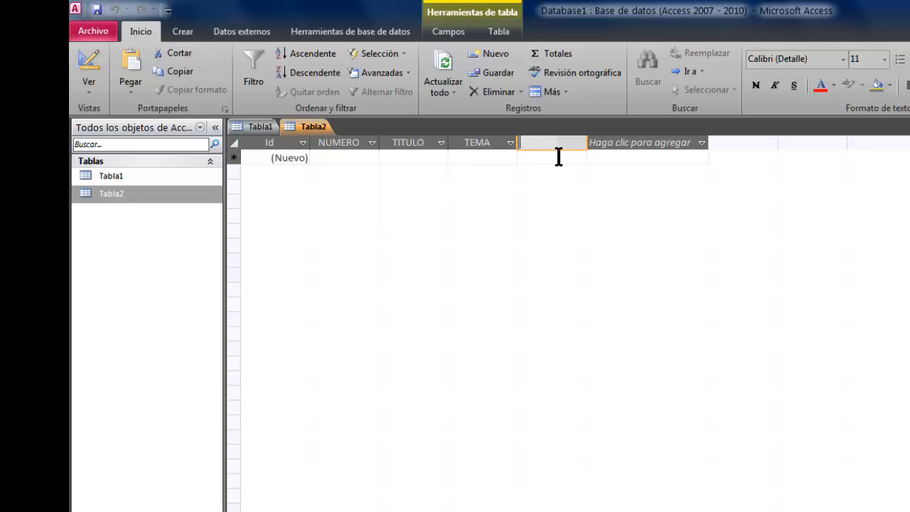
key("BackSpace")
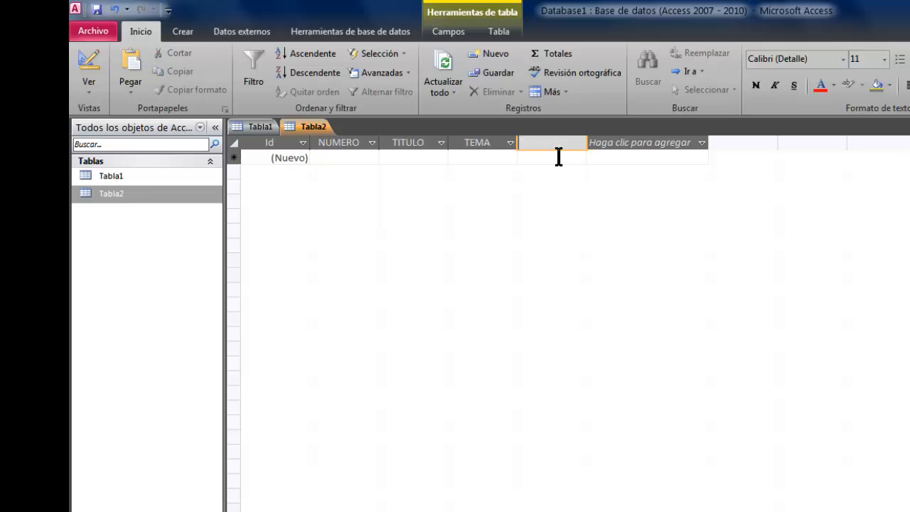
type("SINOPSIS")
key("Return")
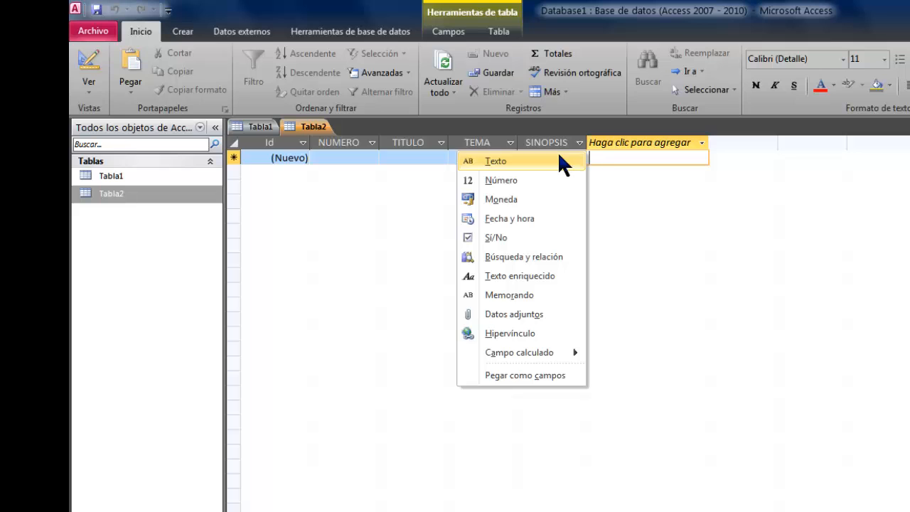
- Add an unnamed Texto field after SINOPSIS and widen the SINOPSIS column to roughly three times its width
left_click(559, 158)
left_click(561, 142)
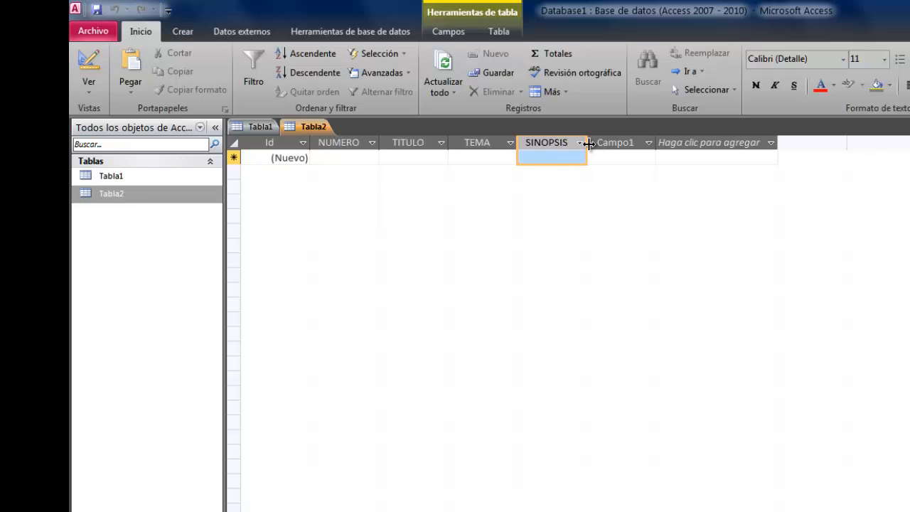
left_click_drag(589, 144, 712, 145)
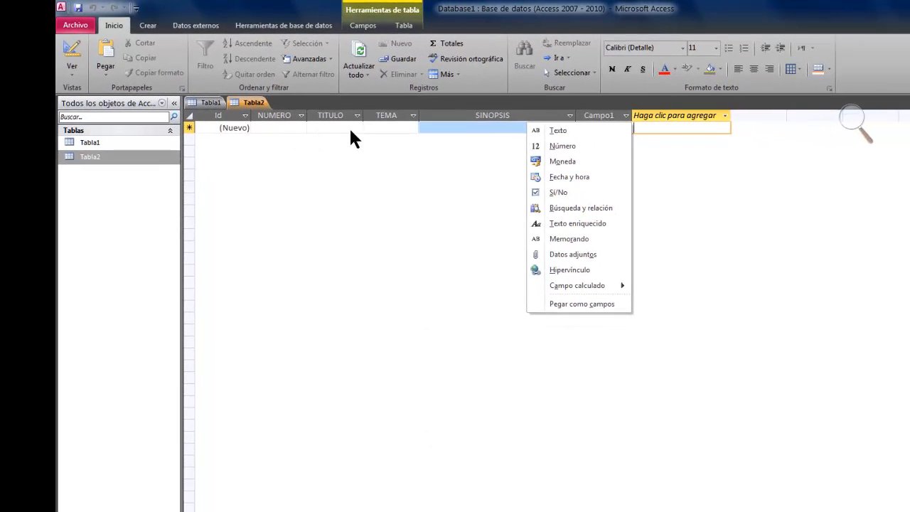
- Try to delete the Id field of Tabla2 from Datasheet view and dismiss the message
left_click(223, 128)
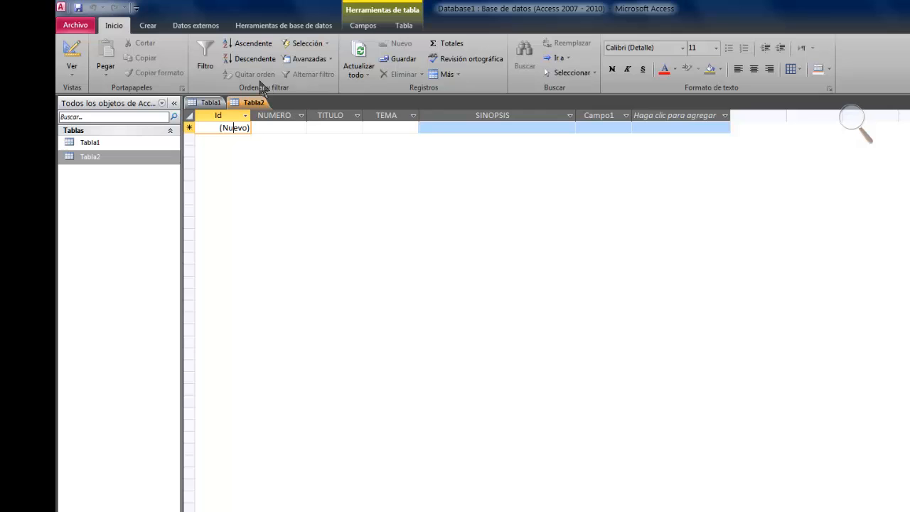
right_click(229, 116)
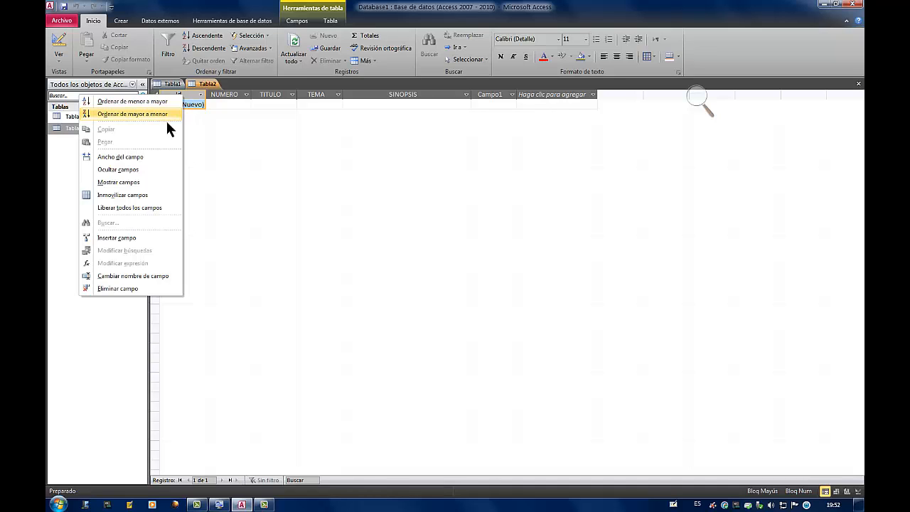
left_click(120, 288)
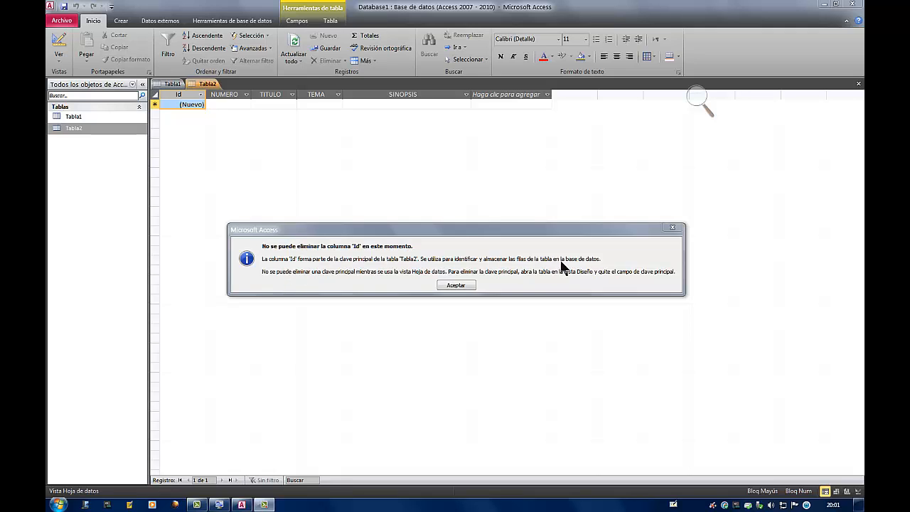
left_click(468, 288)
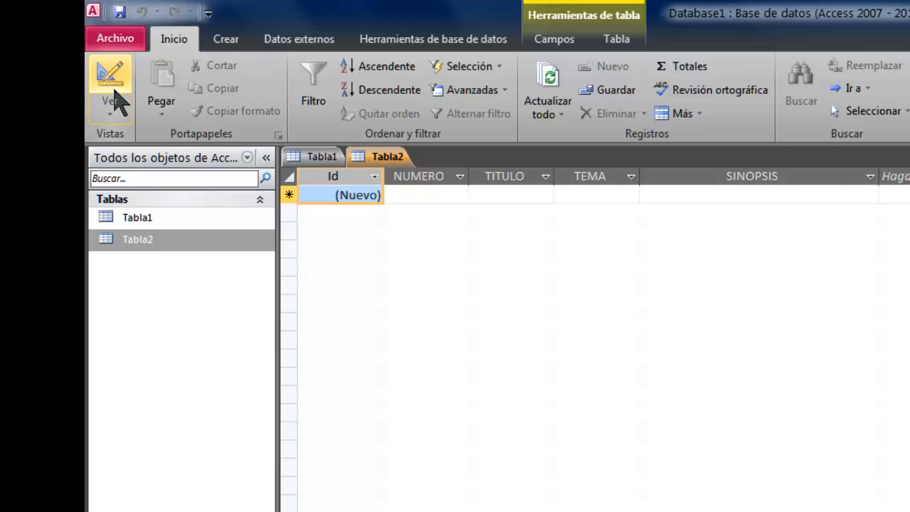
- Switch Tabla2 to Design view and remove the primary key from the Id field
left_click(108, 115)
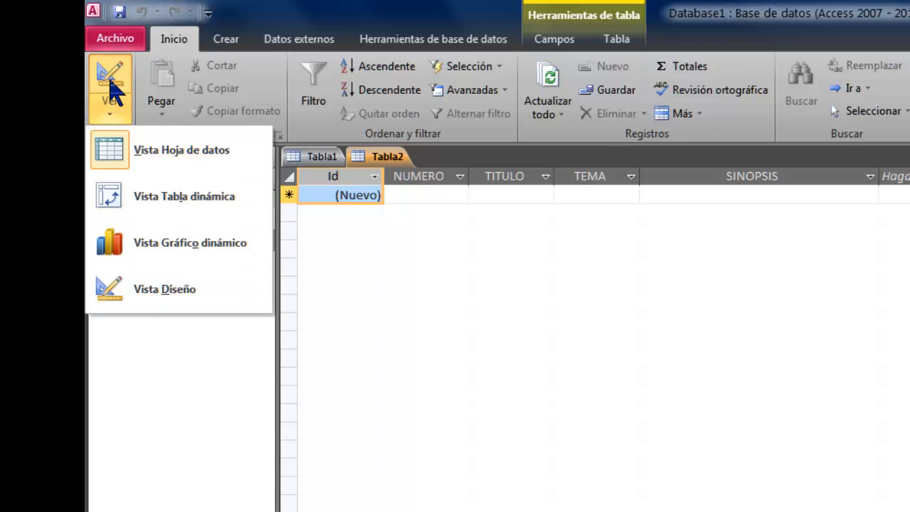
left_click(107, 77)
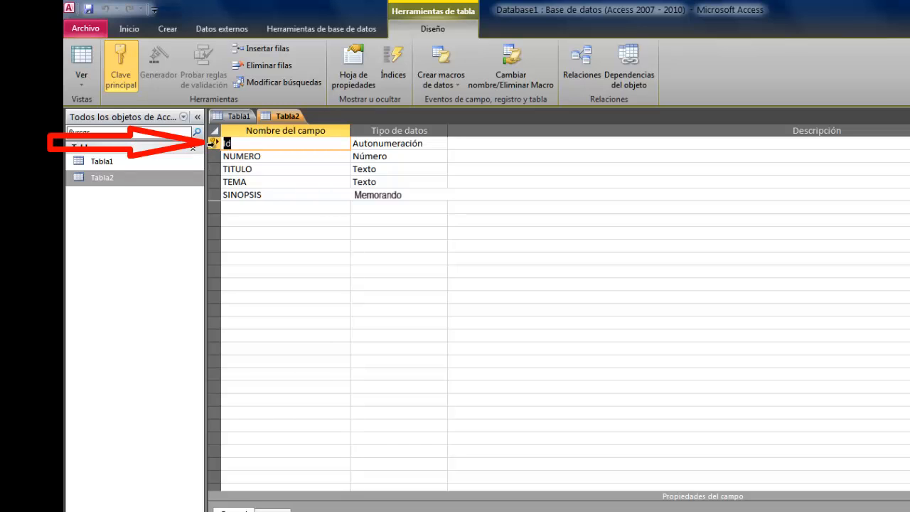
left_click(121, 51)
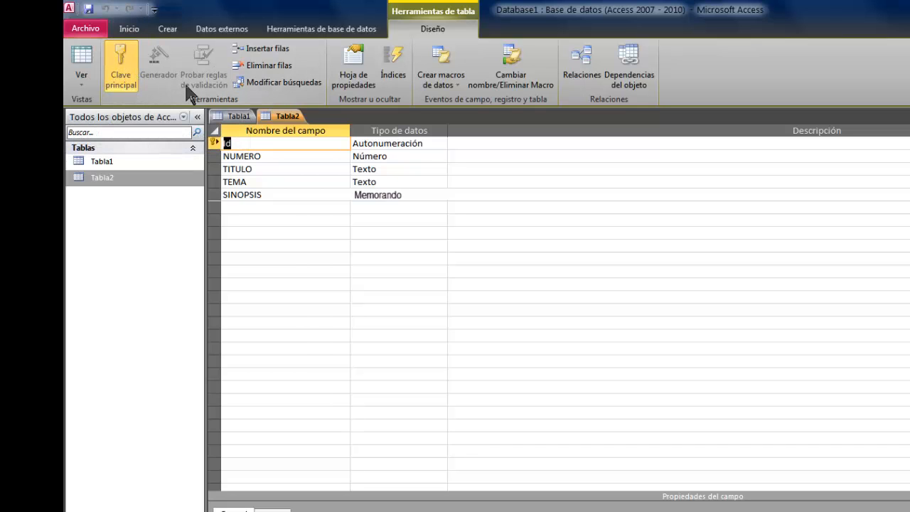
left_click(129, 58)
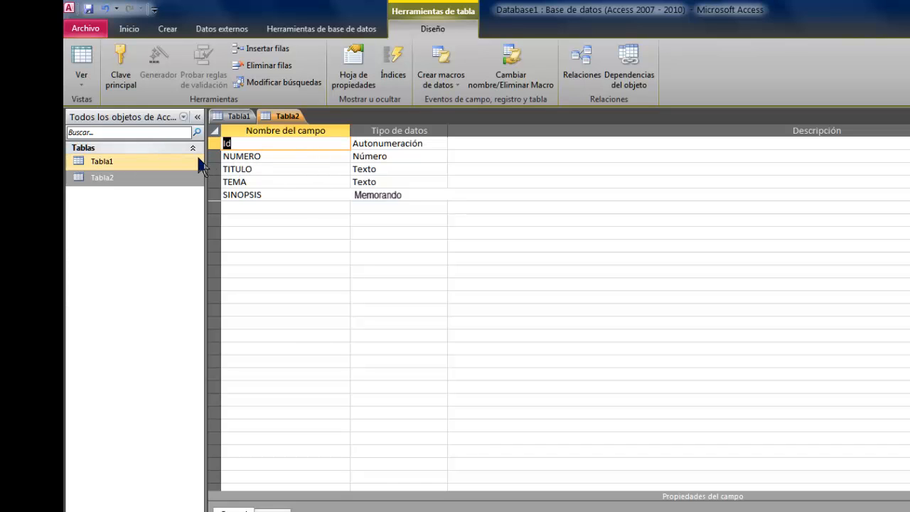
- Set the NUMERO field as the primary key of Tabla2
left_click(269, 158)
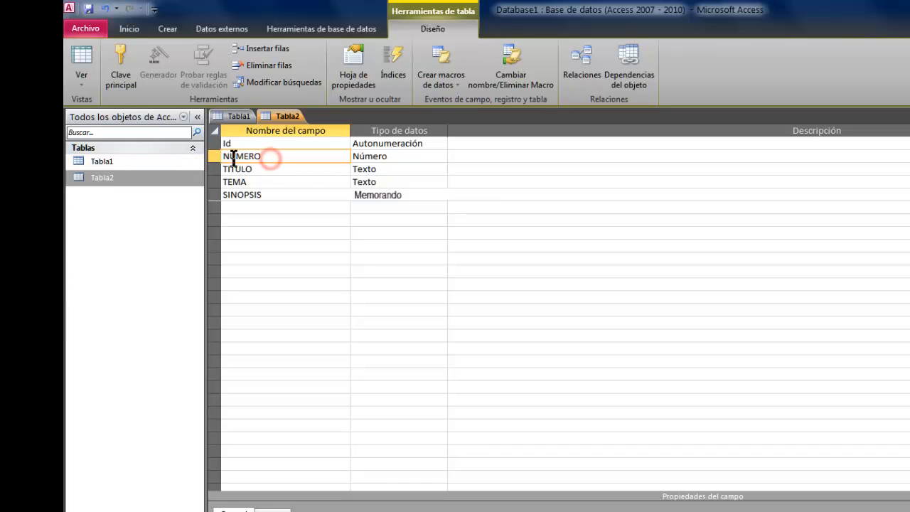
left_click(123, 66)
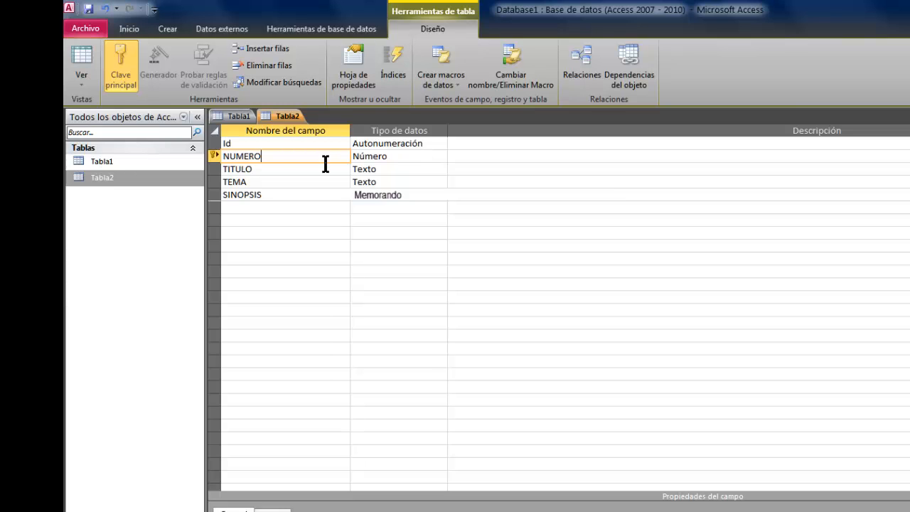
left_click(283, 155)
- Delete the Id field from Tabla2, save the table and return to Datasheet view
left_click(272, 143)
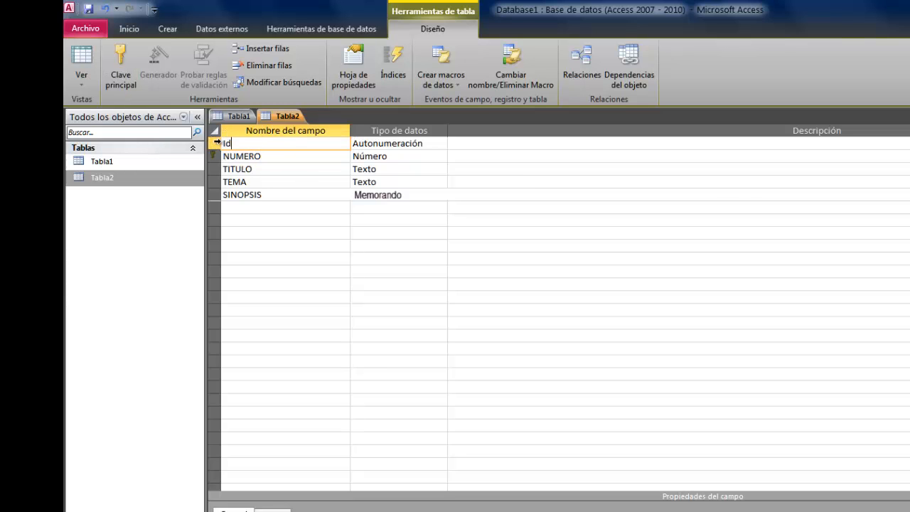
right_click(217, 144)
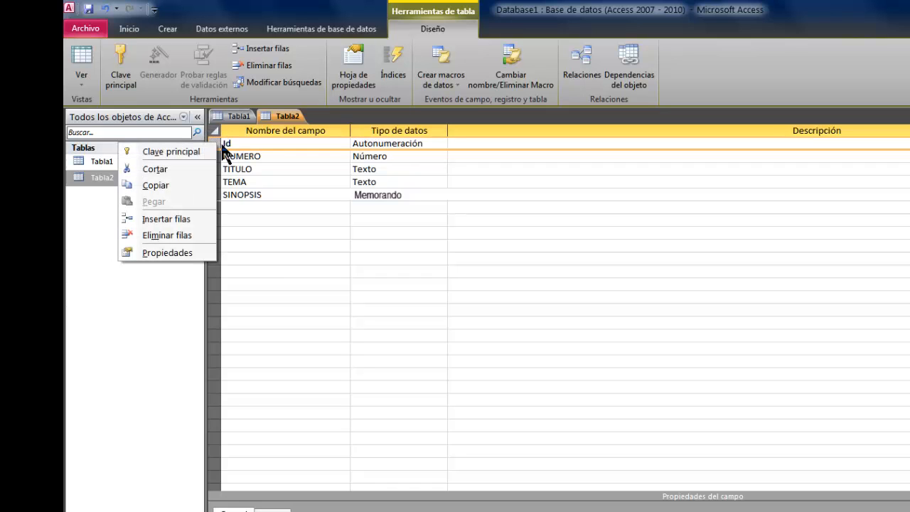
left_click(179, 237)
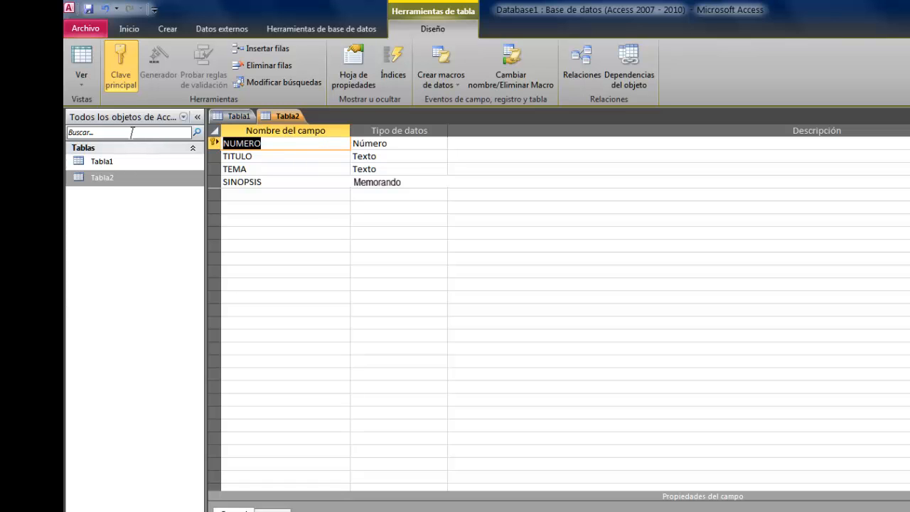
left_click(82, 56)
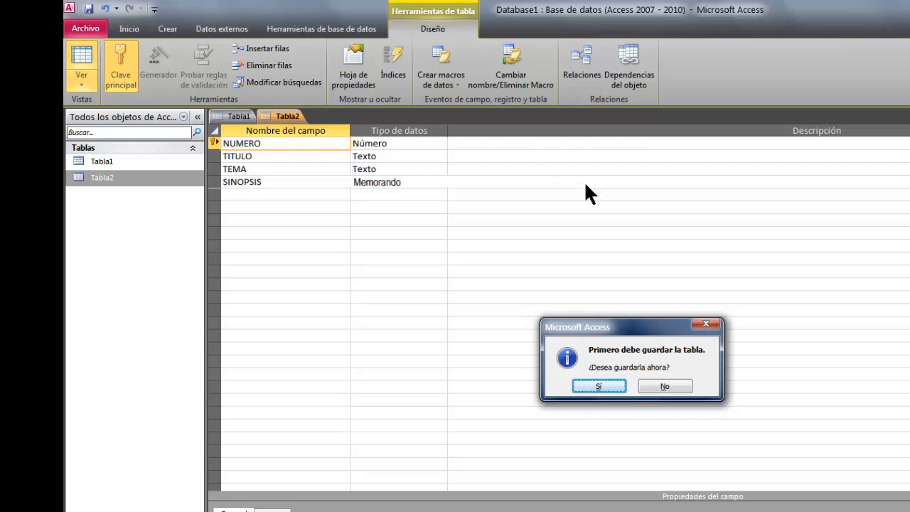
left_click(600, 388)
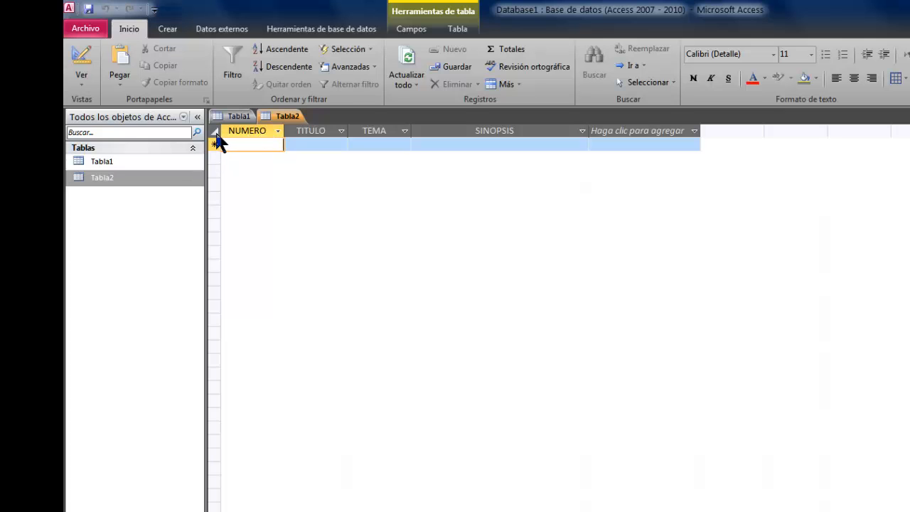
- Try to delete the NUMERO field of Tabla2 from Datasheet view and dismiss the message
right_click(254, 130)
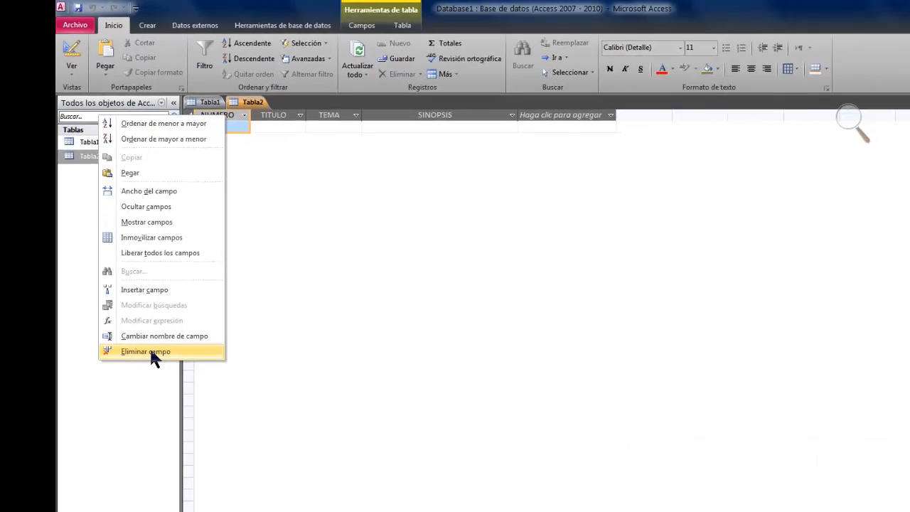
left_click(151, 352)
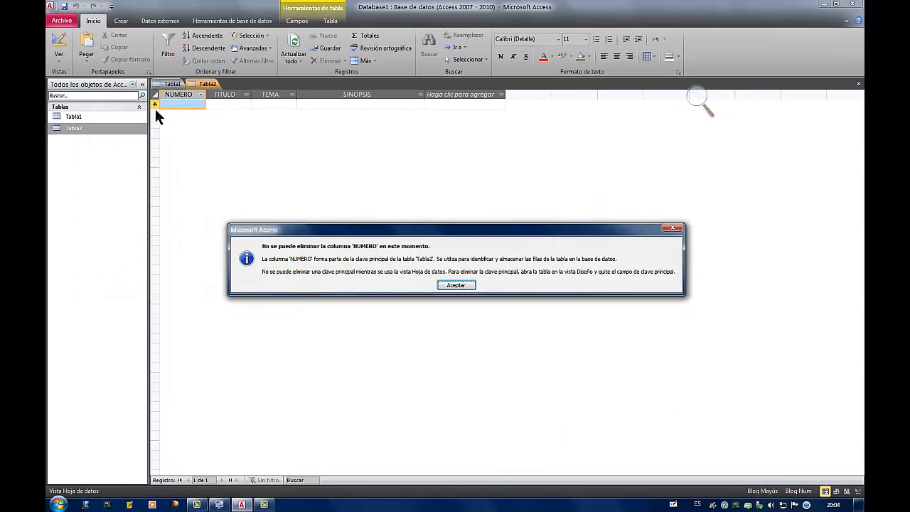
left_click(463, 285)
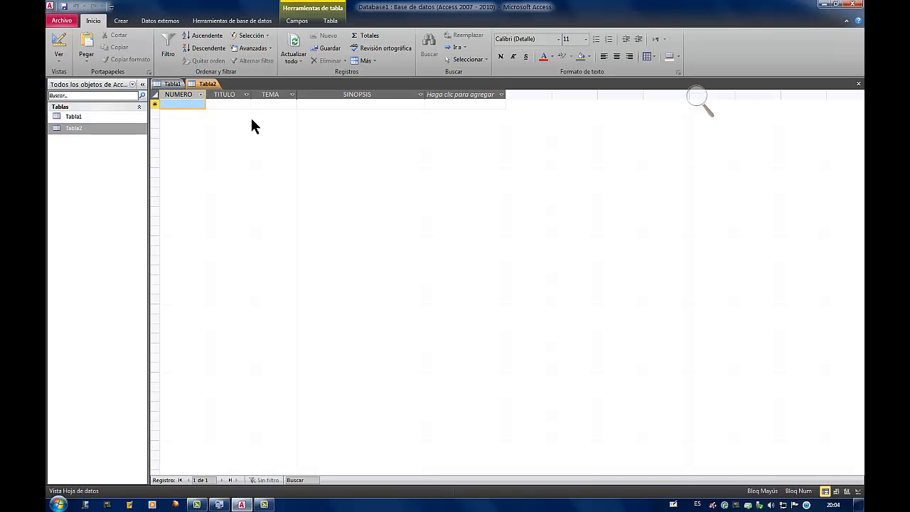
- Enter a first record in Tabla2 with NUMERO 1, TITULO SHREK, TEMA ANIMACION and SINOPSIS "SHREK ES UN OGRO VERDE QUE---"
type("1")
key("Tab")
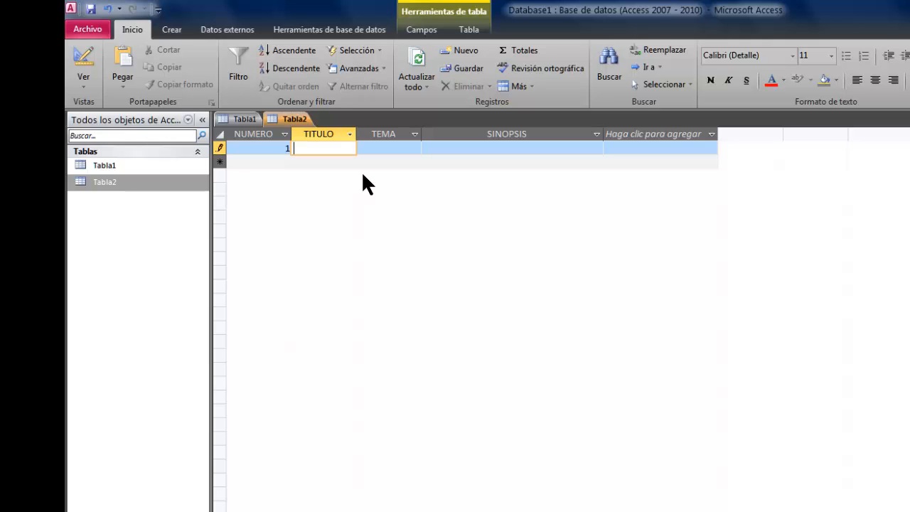
type("SHREK")
key("Tab")
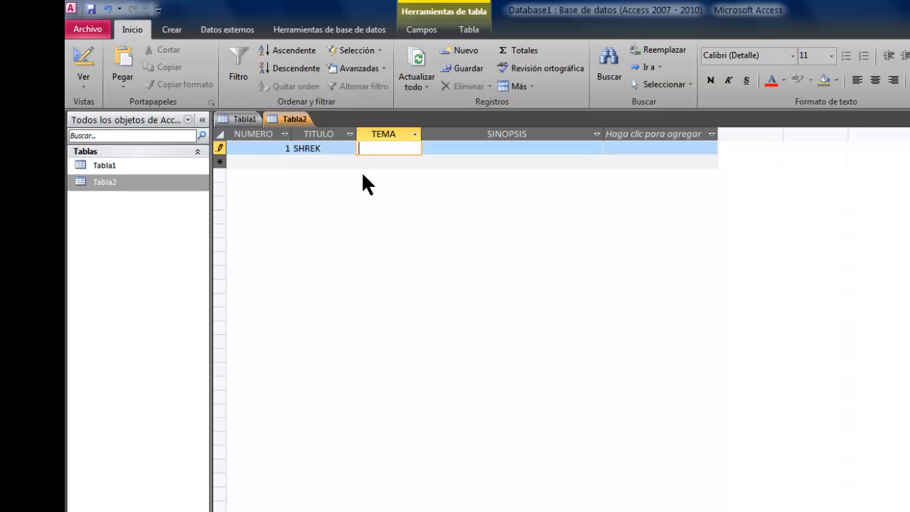
type("ANIMACION")
key("Tab")
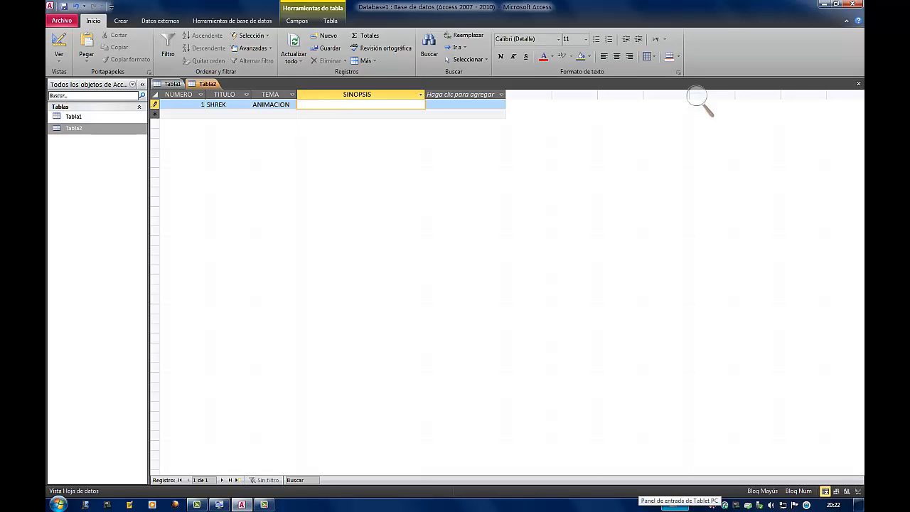
type("SHREK ES UN O")
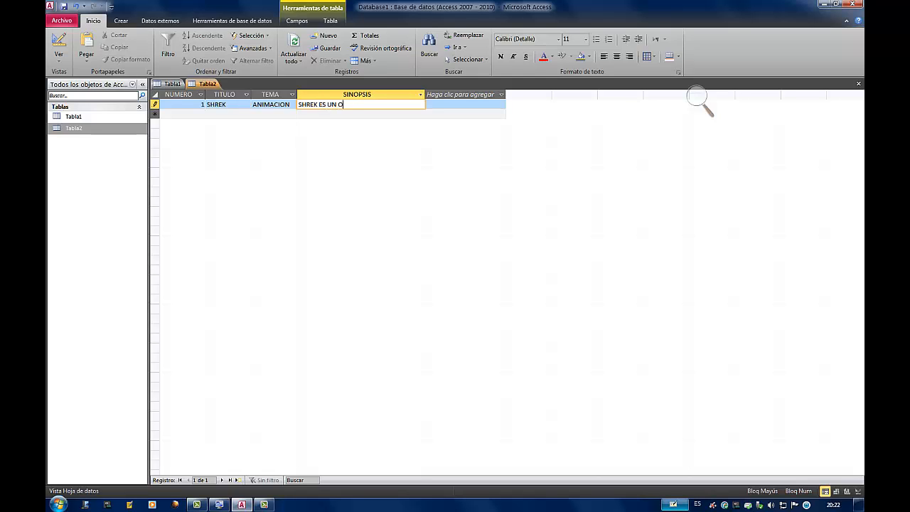
type("GRO VERDE QUE---")
key("Return")
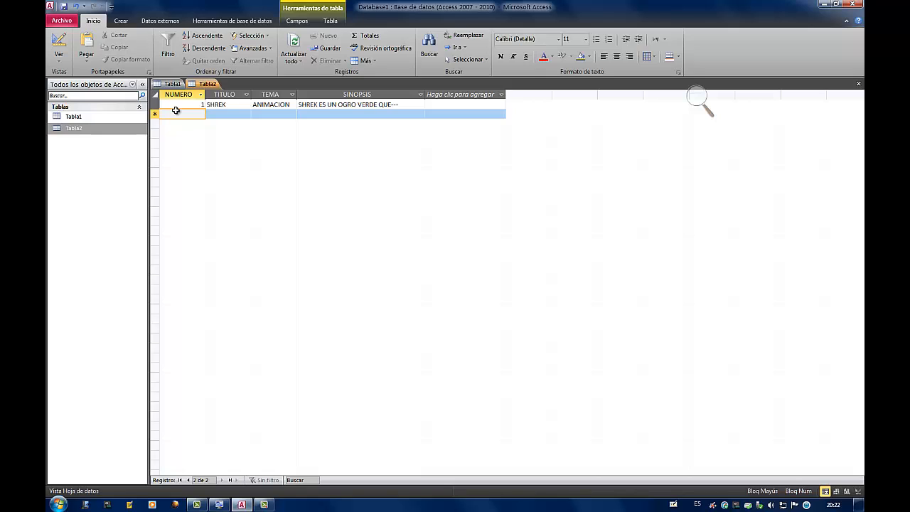
- Add a second record to Tabla2 with NUMERO 2, leaving its other fields empty
type("2")
key("Tab")
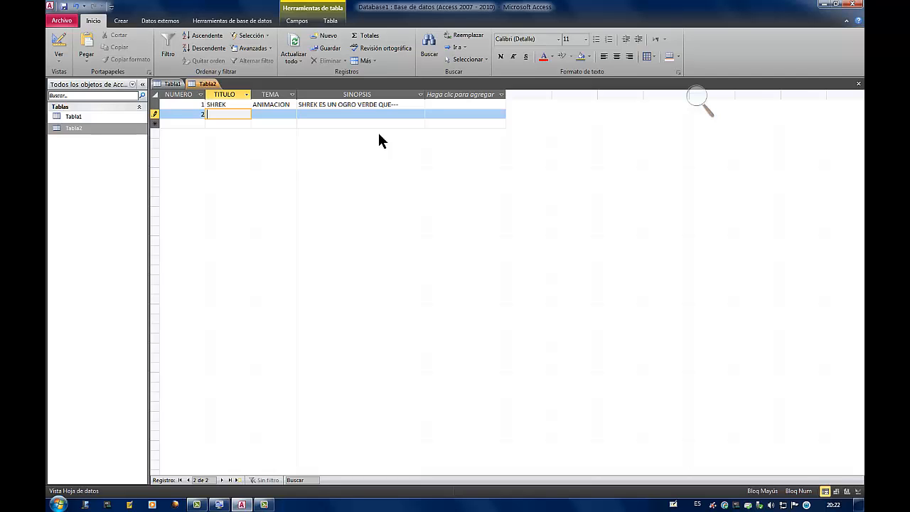
left_click(277, 124)
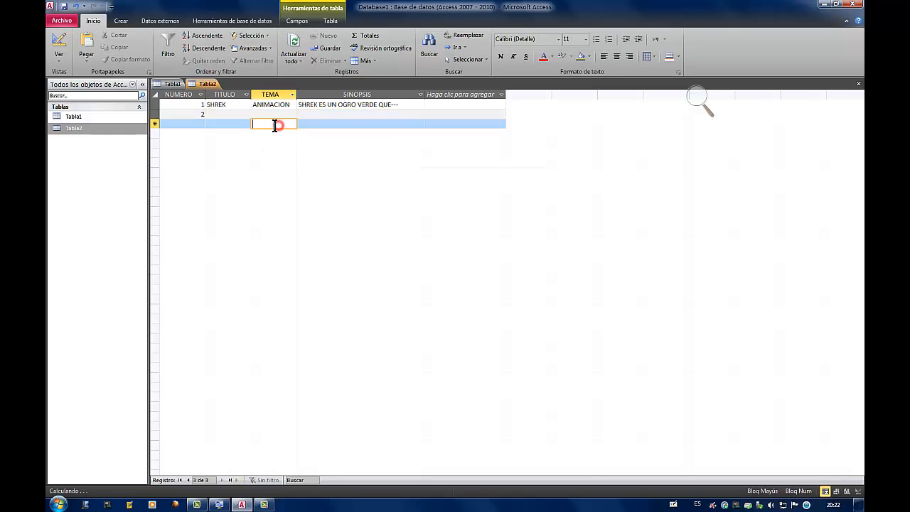
left_click(232, 113)
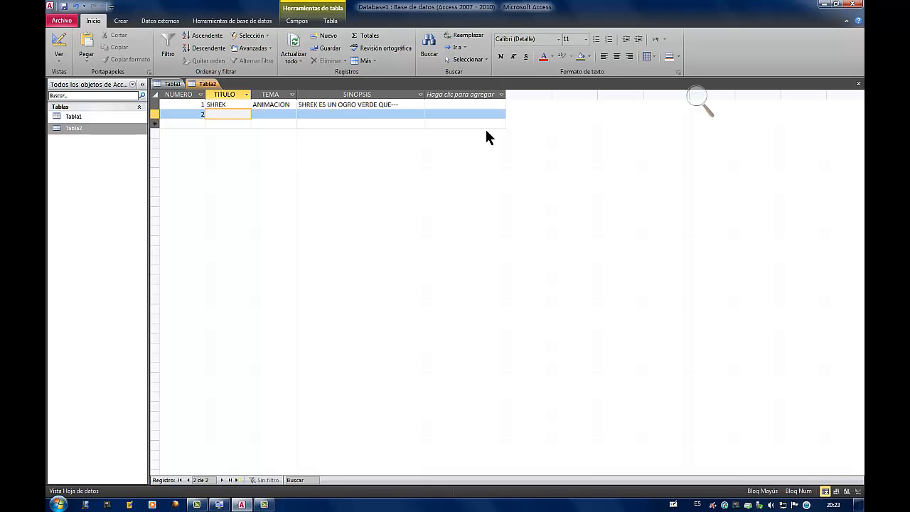
left_click(184, 124)
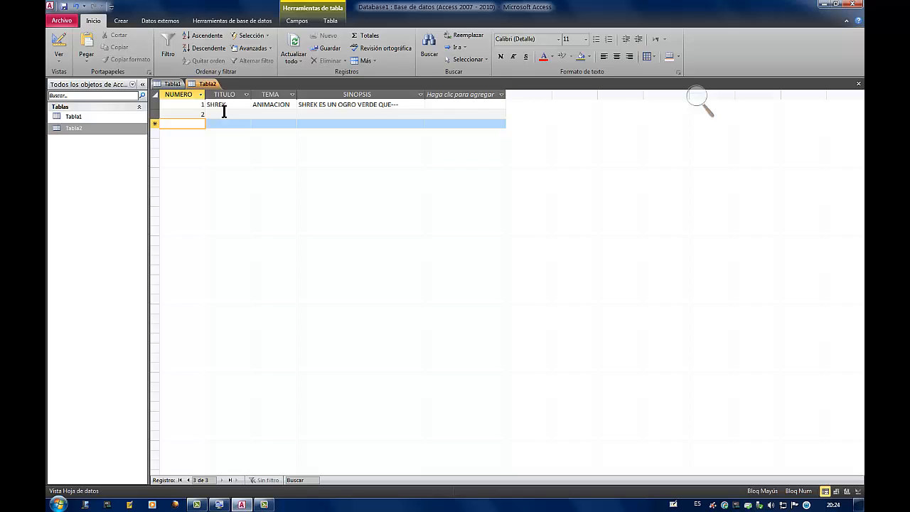
left_click(224, 113)
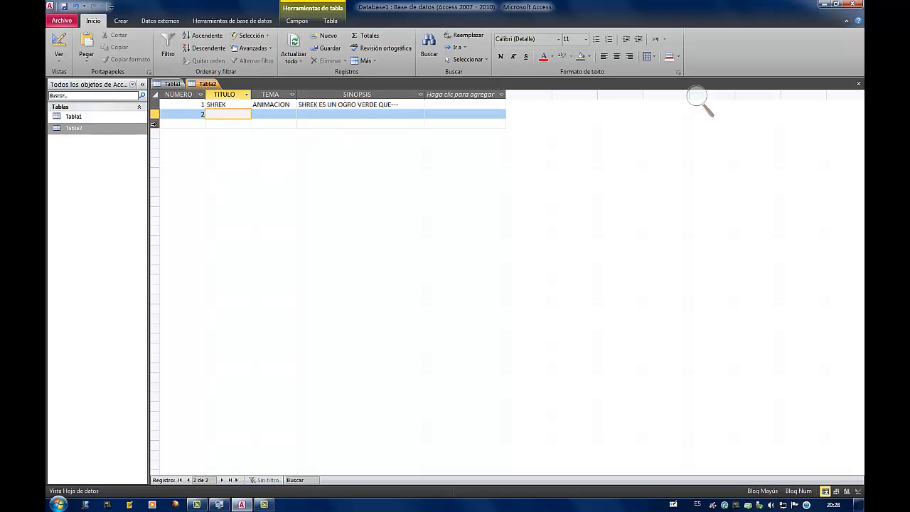
left_click(176, 125)
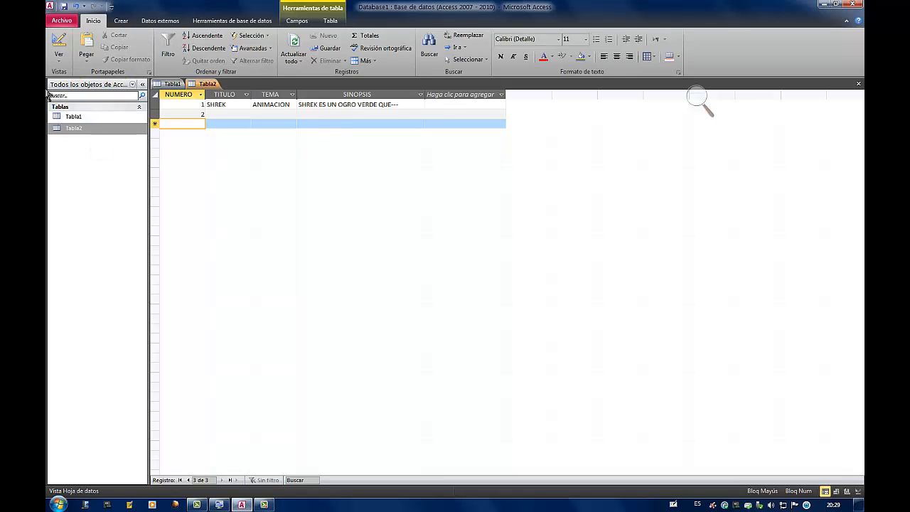
- Start importing external data from an Excel spreadsheet, with the source imported into a new table of the current database
left_click(121, 21)
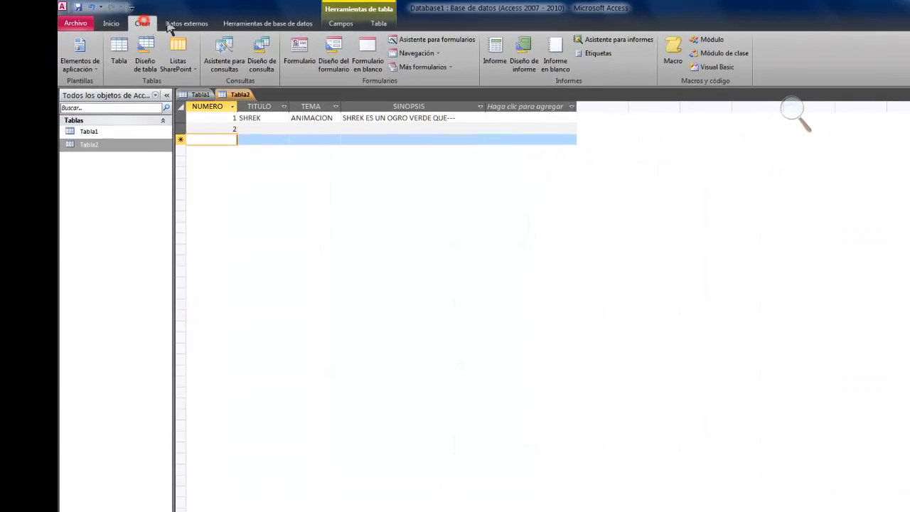
left_click(229, 28)
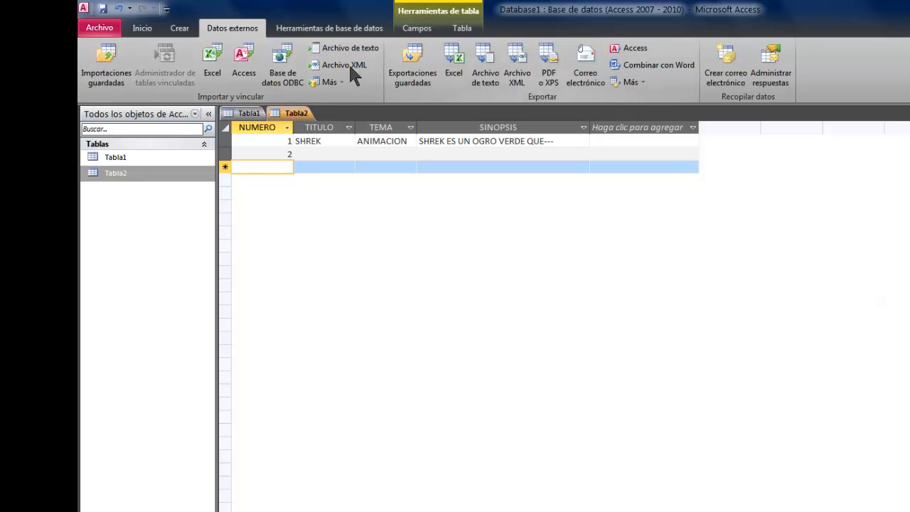
left_click(212, 62)
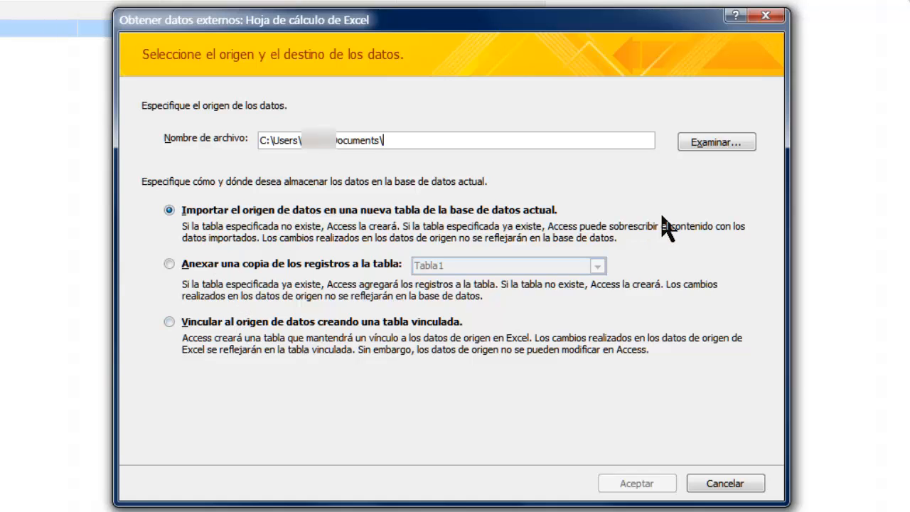
left_click(172, 326)
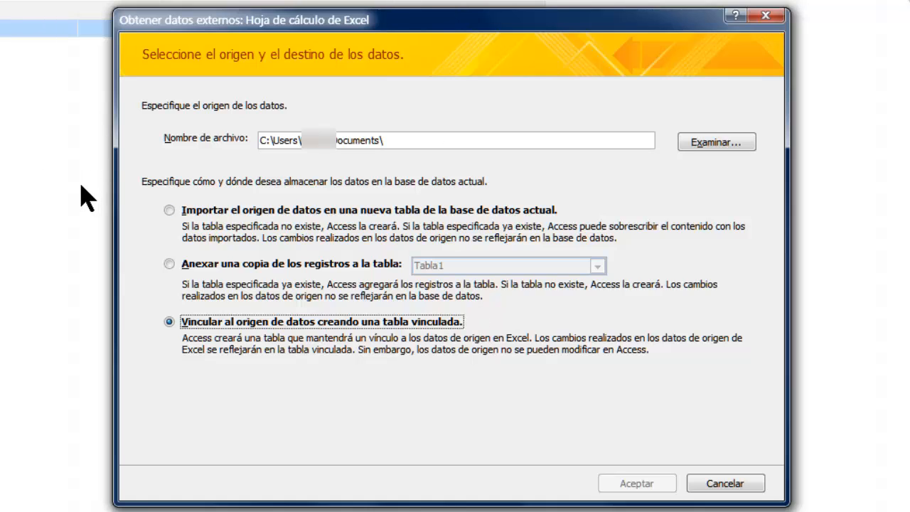
left_click(169, 211)
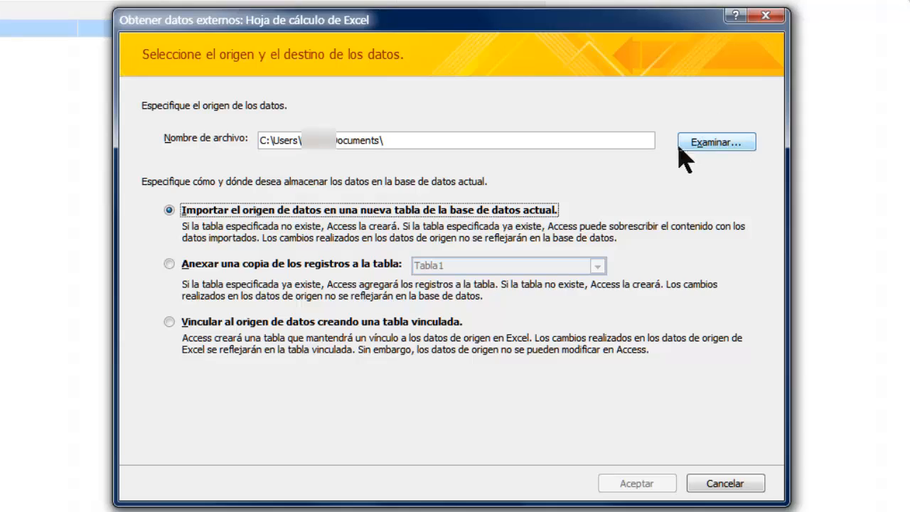
- Select PELICULAS.xlsm from the Documents library as the source file and accept the import settings
left_click(731, 146)
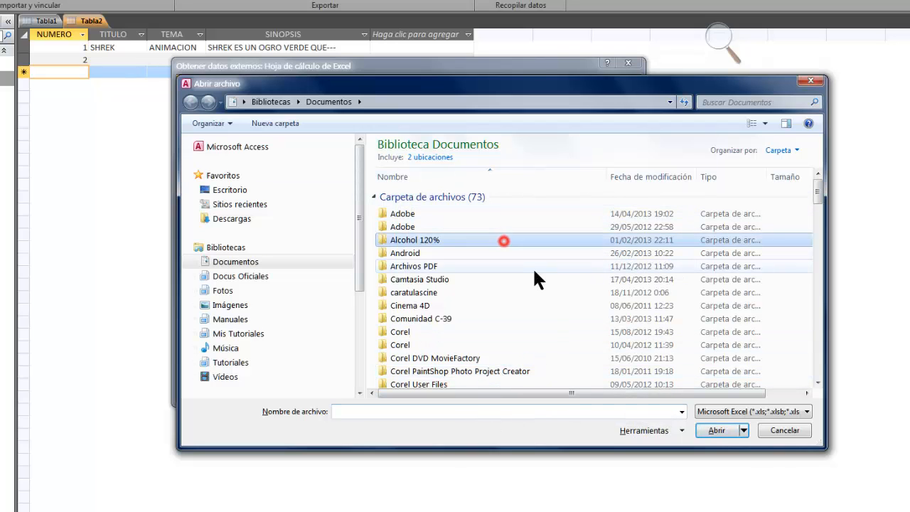
scroll(534, 269, "down", 15)
scroll(534, 271, "down", 15)
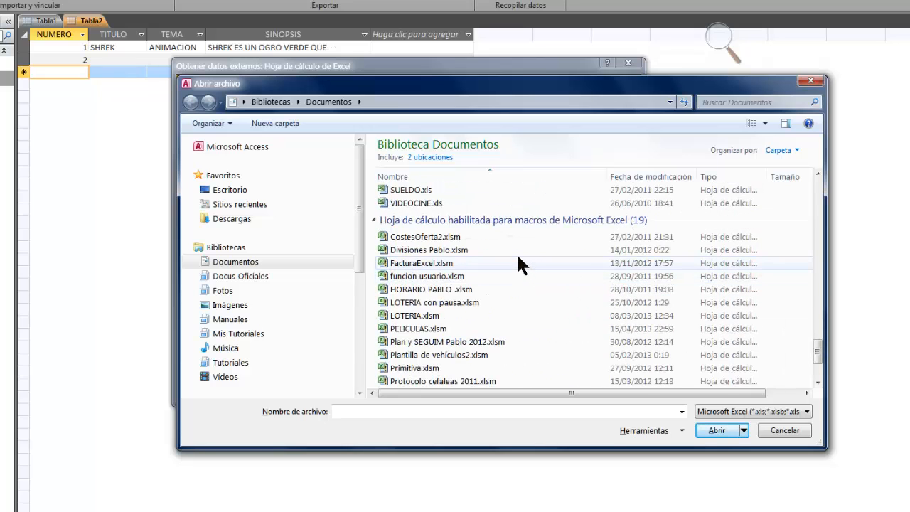
scroll(519, 258, "down", 2)
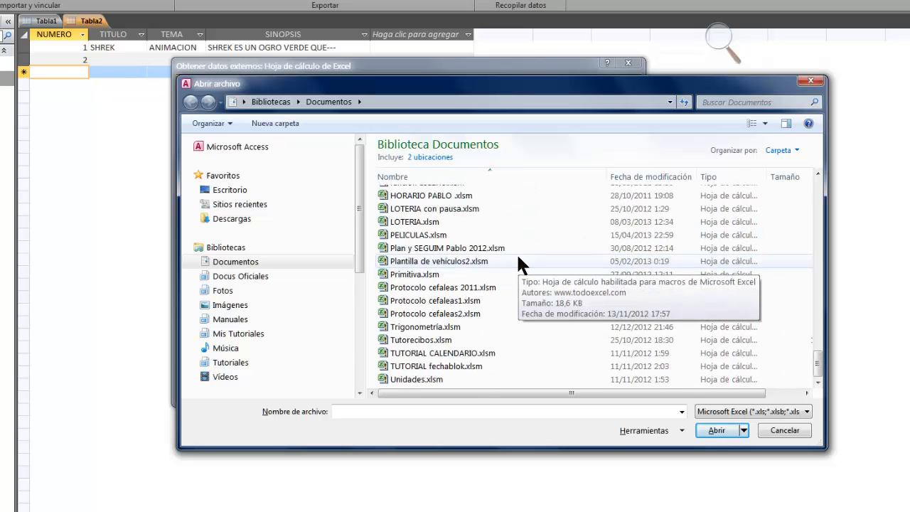
left_click(439, 237)
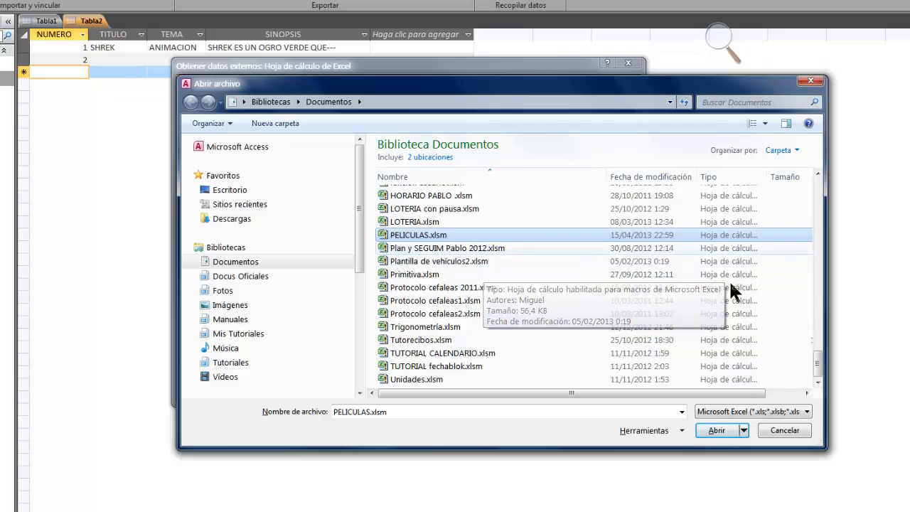
left_click(723, 433)
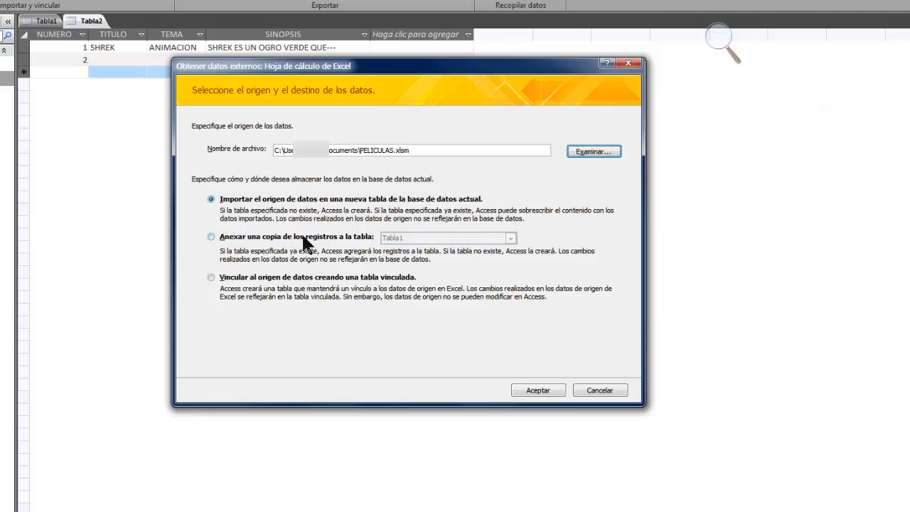
left_click(540, 390)
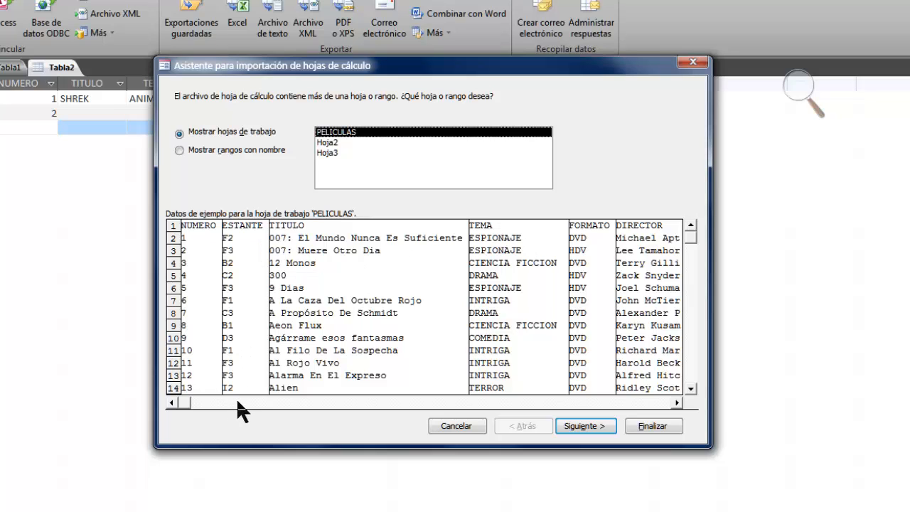
- Use the PELICULAS worksheet for the import and mark its first row as containing column headings
left_click(188, 401)
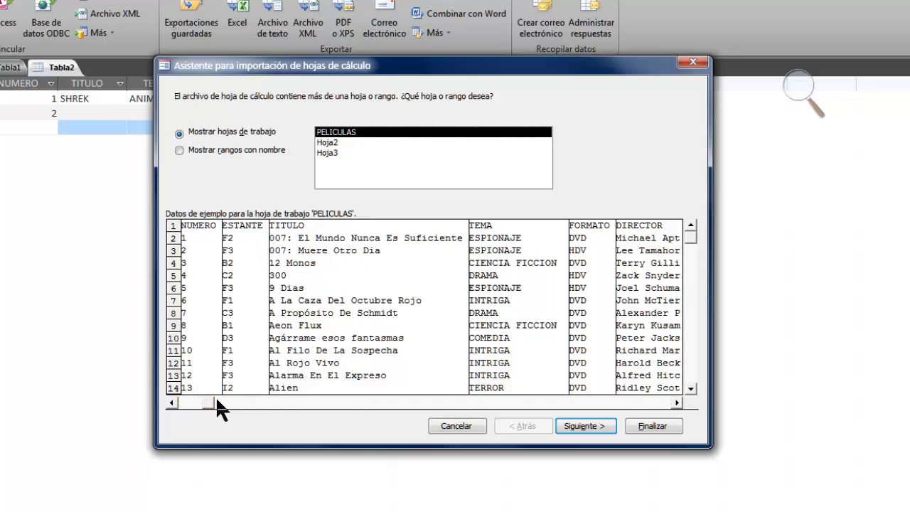
left_click_drag(216, 399, 186, 398)
left_click(589, 428)
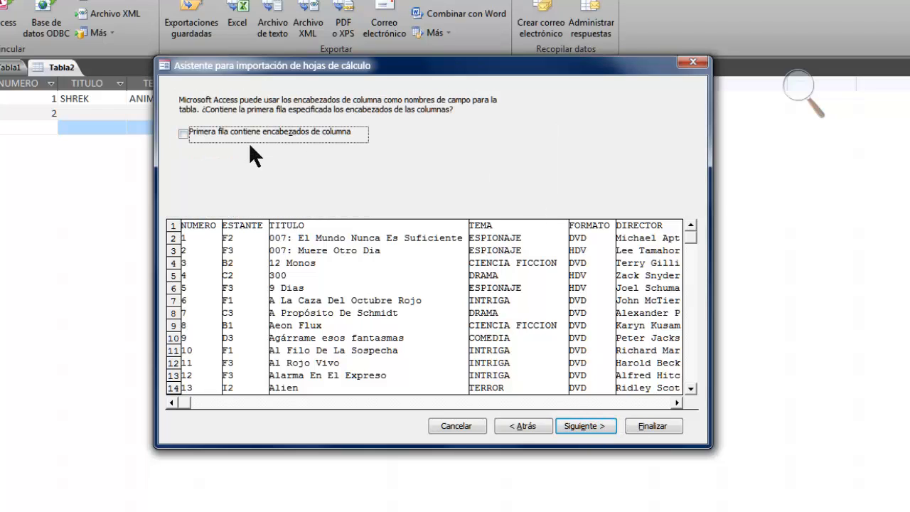
left_click(184, 134)
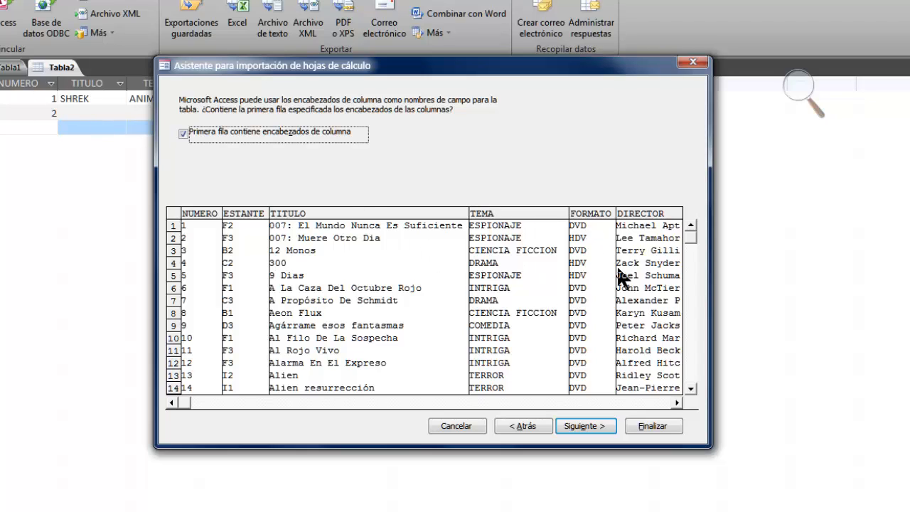
- Continue the import to the field options and check the data types offered for NUMERO, keeping Doble
left_click(590, 429)
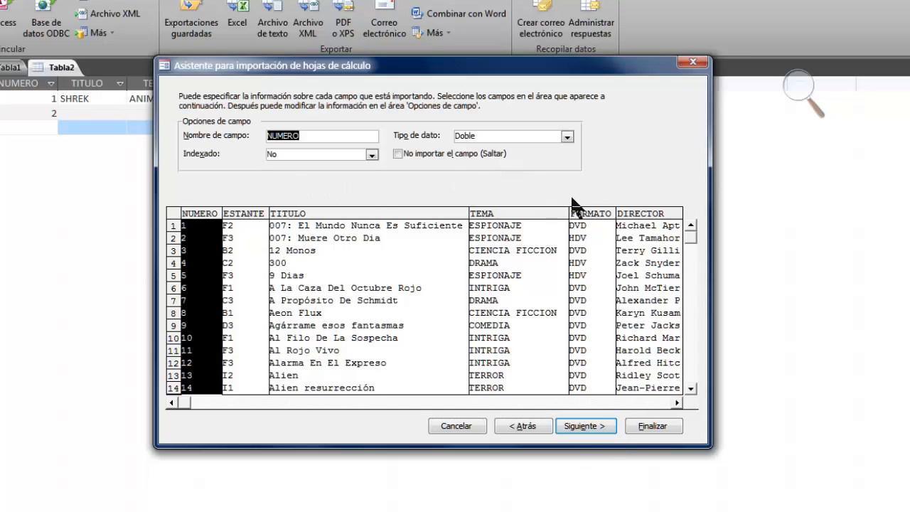
left_click(568, 136)
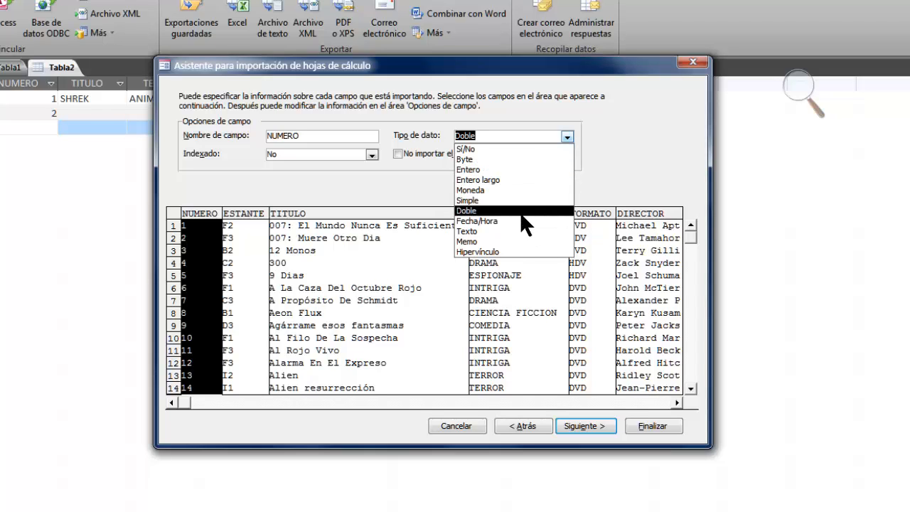
left_click(506, 135)
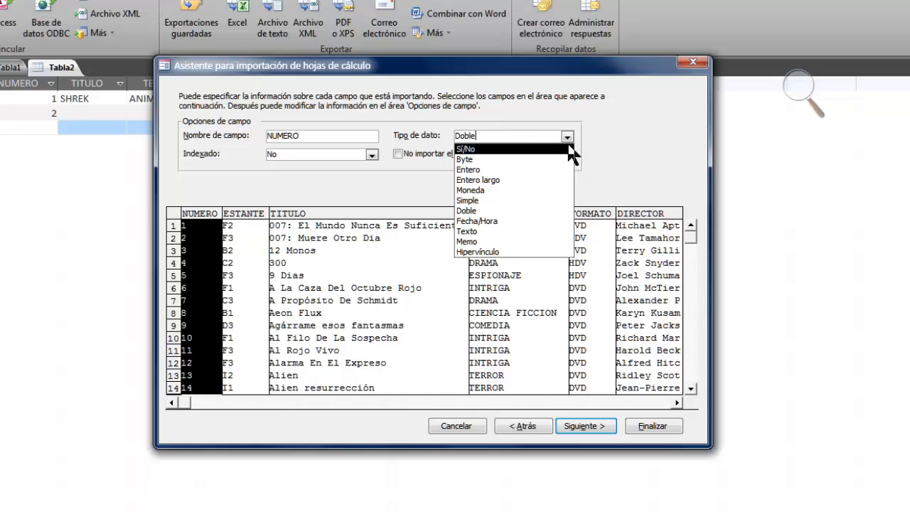
left_click(596, 145)
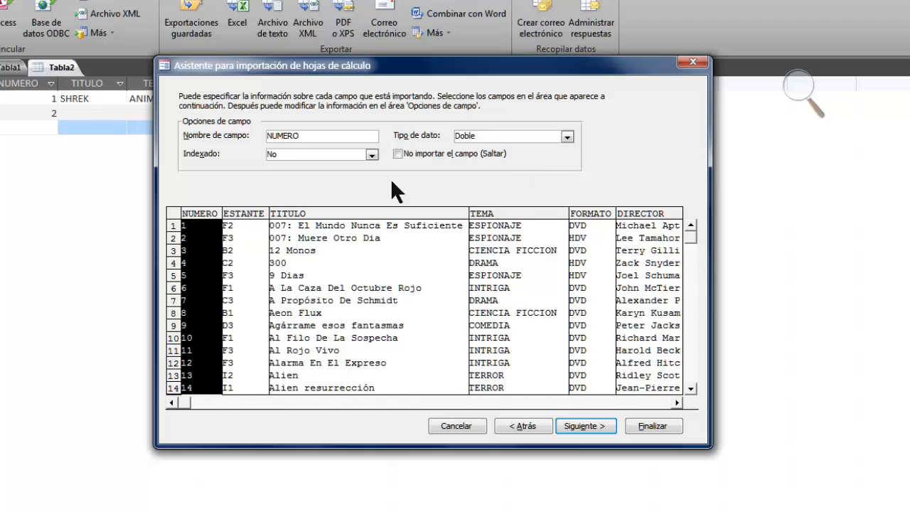
- Examine the name, data type and indexing options of the fields from NUMERO to DIRECTOR, and look over the remaining columns in the preview
left_click(251, 215)
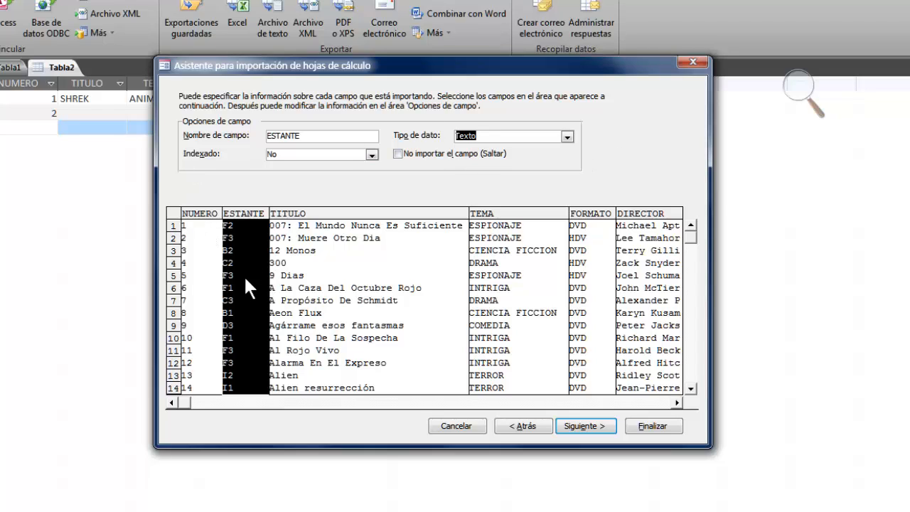
left_click(336, 212)
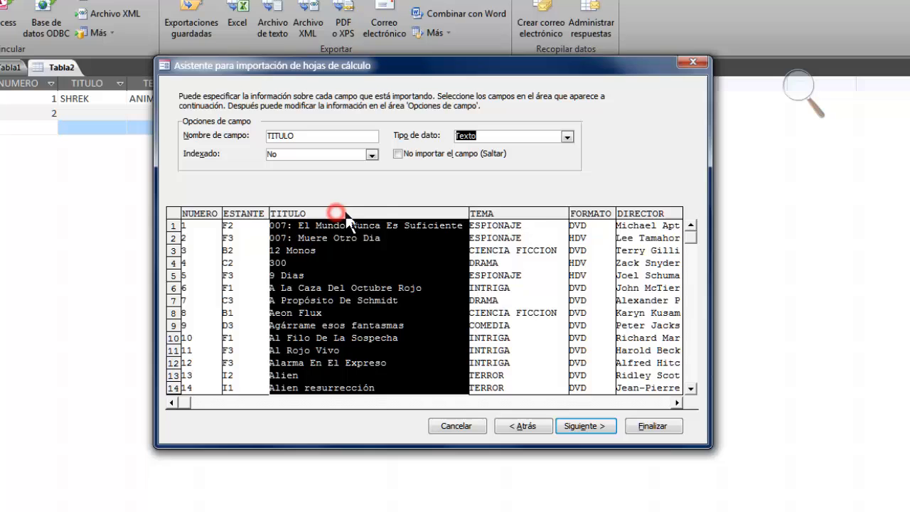
left_click(534, 211)
left_click(601, 214)
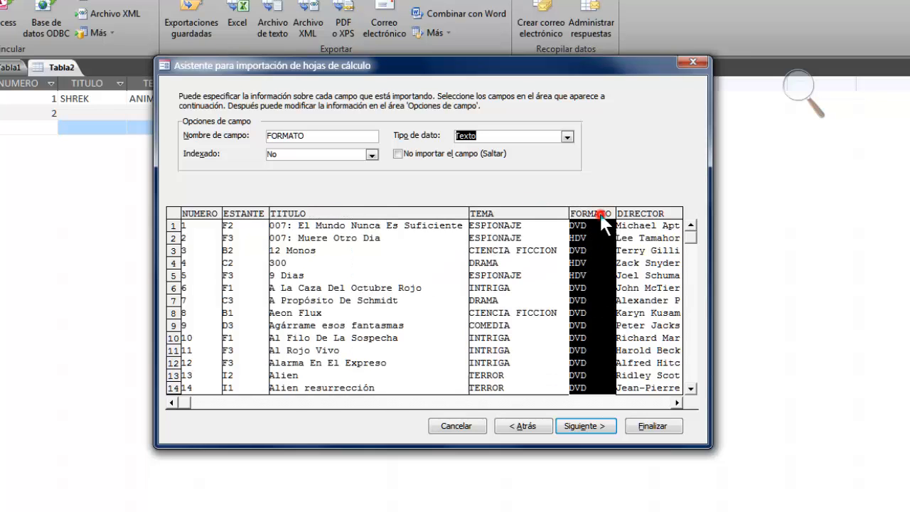
left_click(638, 214)
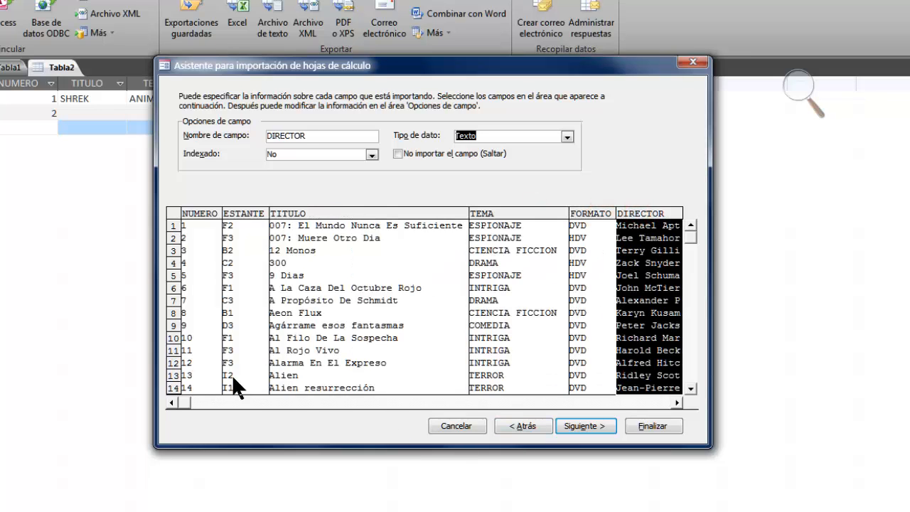
left_click(676, 403)
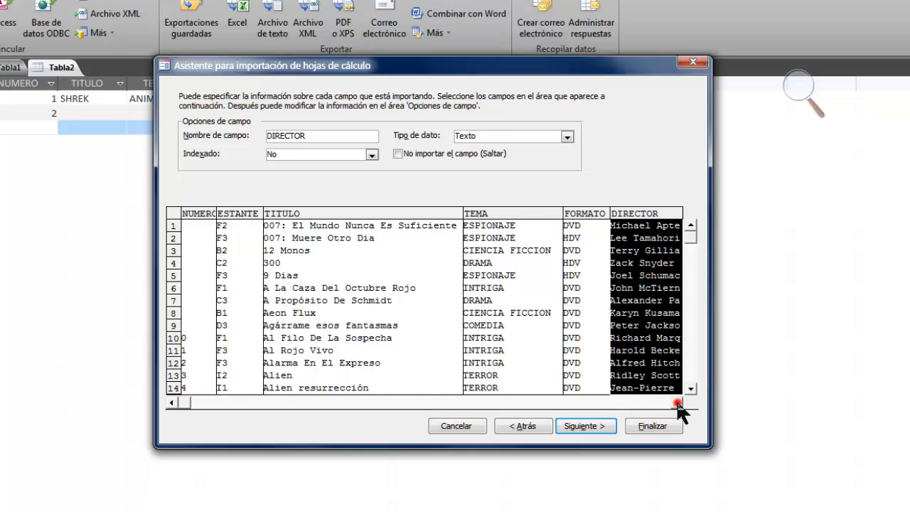
left_click(677, 404)
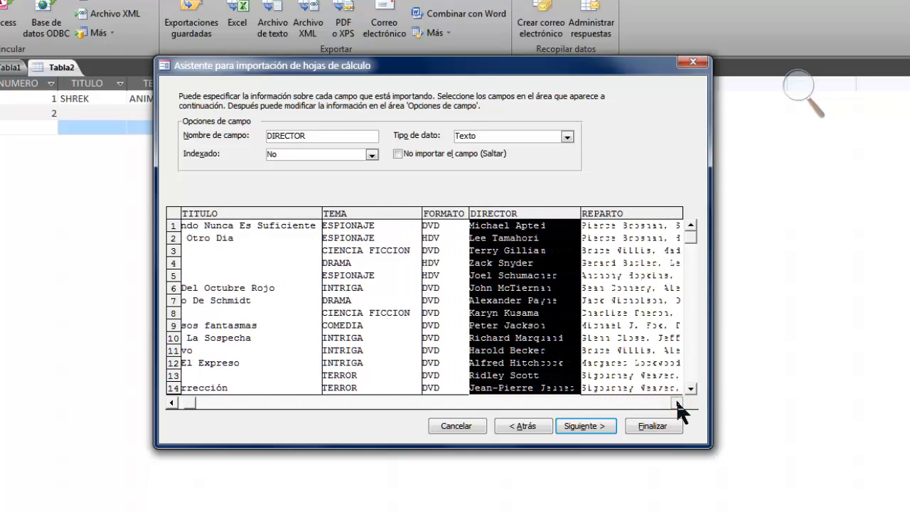
left_click(189, 403)
left_click(205, 402)
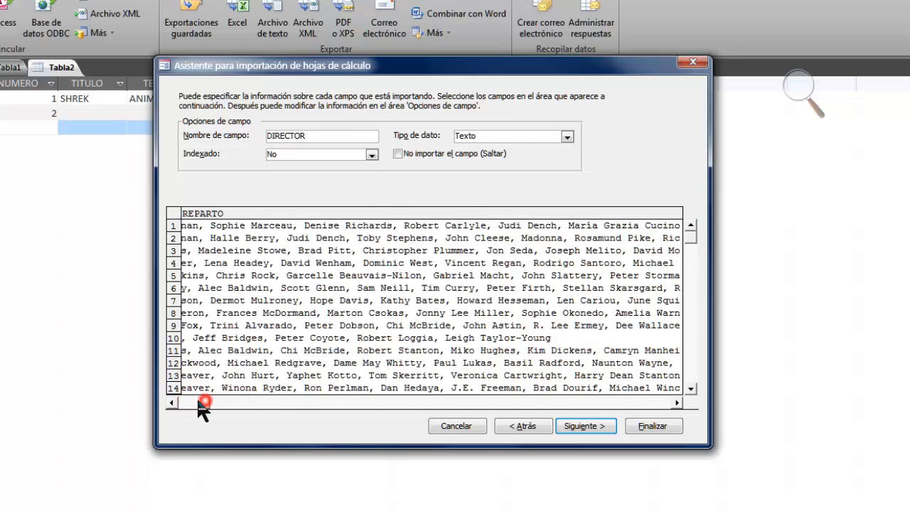
left_click_drag(180, 401, 178, 401)
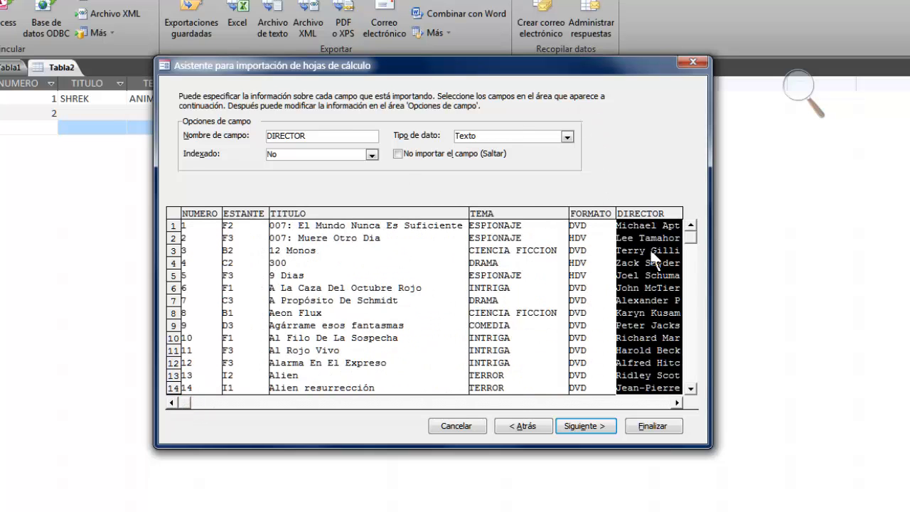
left_click(243, 221)
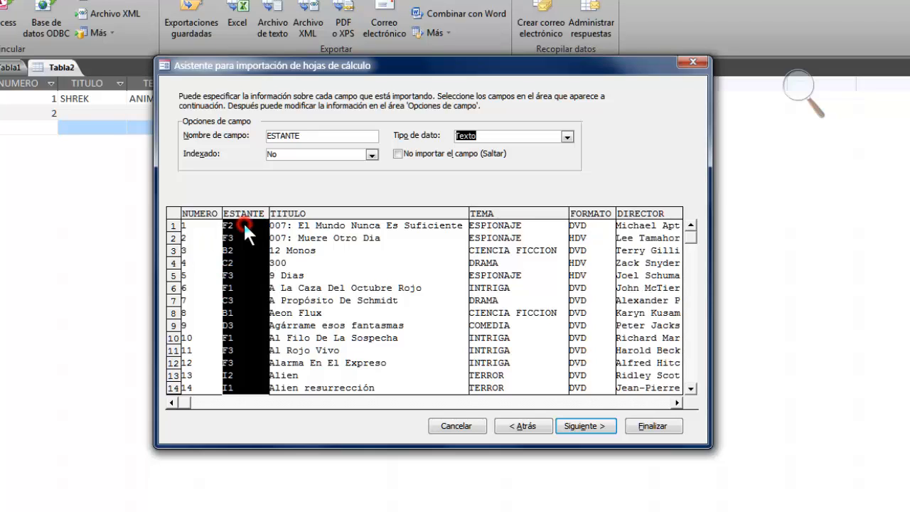
left_click(192, 222)
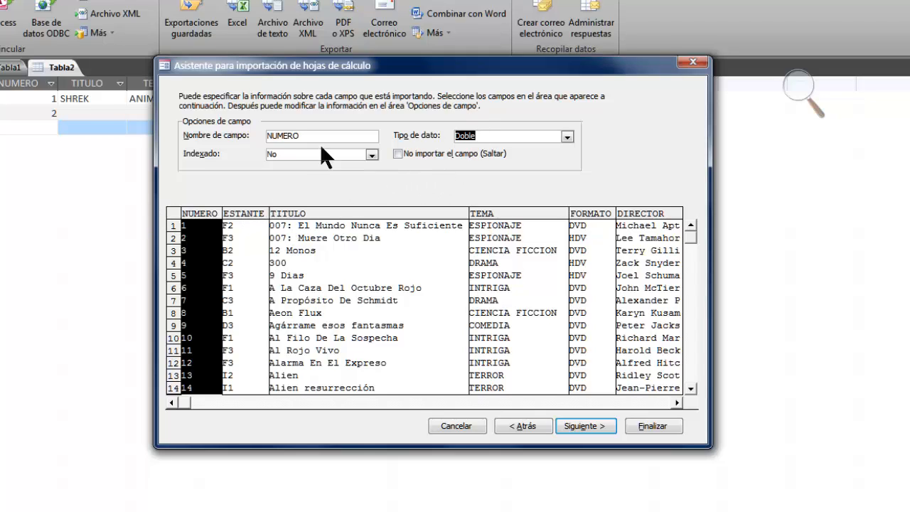
left_click(415, 209)
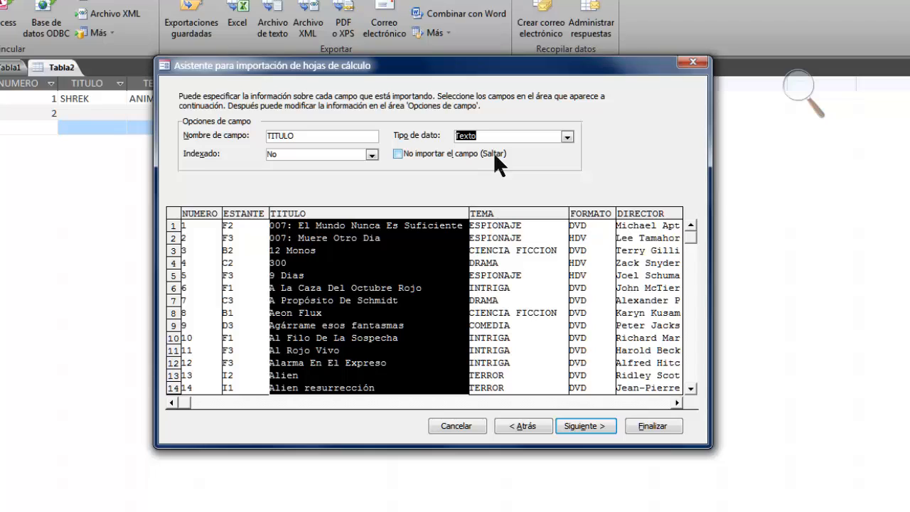
left_click(207, 212)
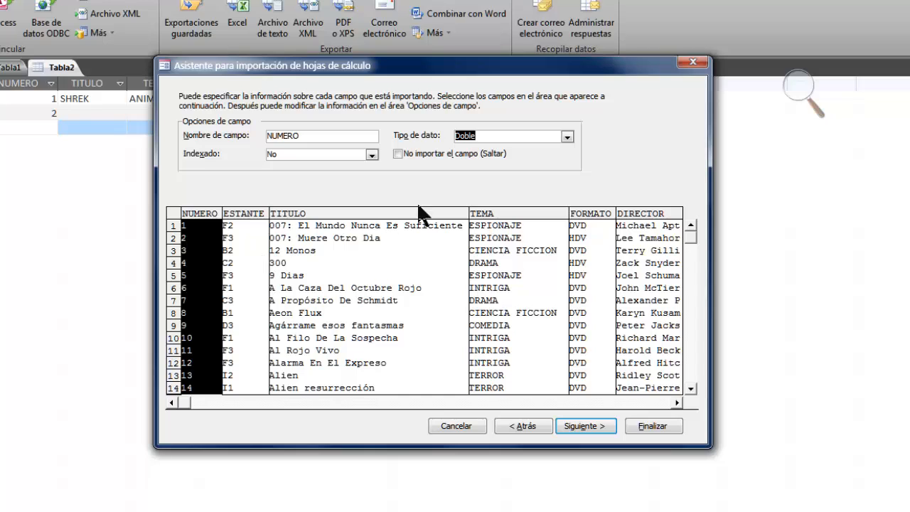
left_click(362, 212)
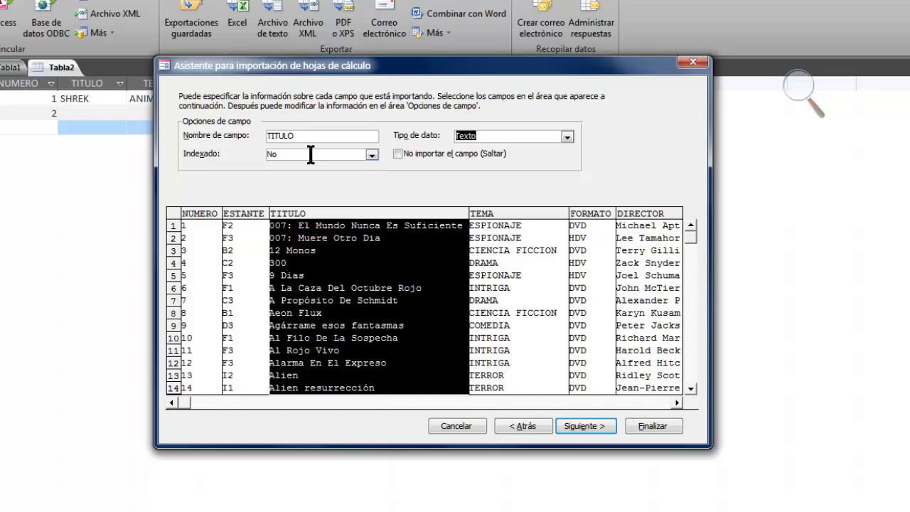
- Index the NUMERO field as Sí (Sin duplicados) and the TITULO field as Sí (Con duplicados)
left_click(199, 214)
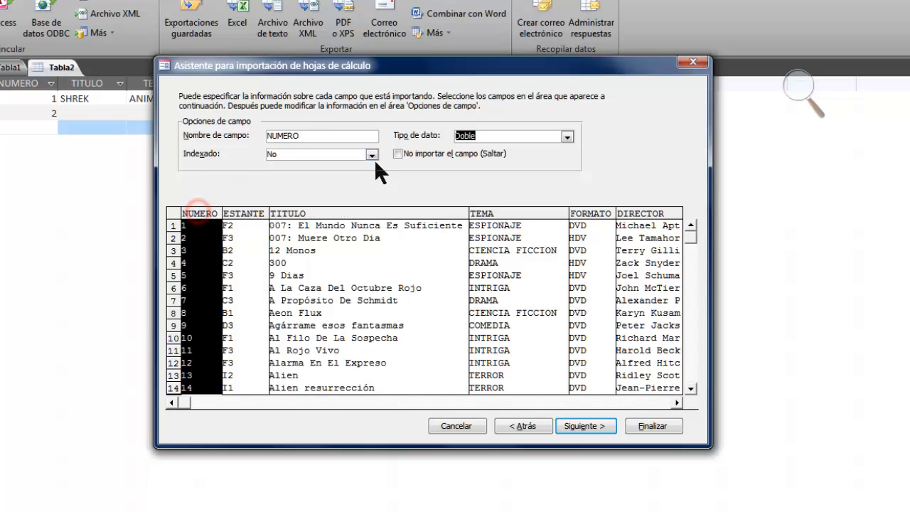
left_click(370, 155)
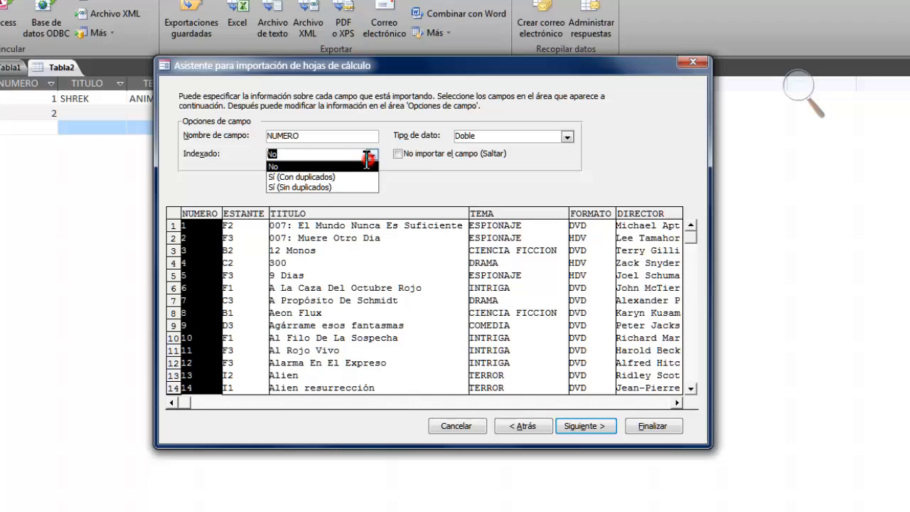
left_click(342, 188)
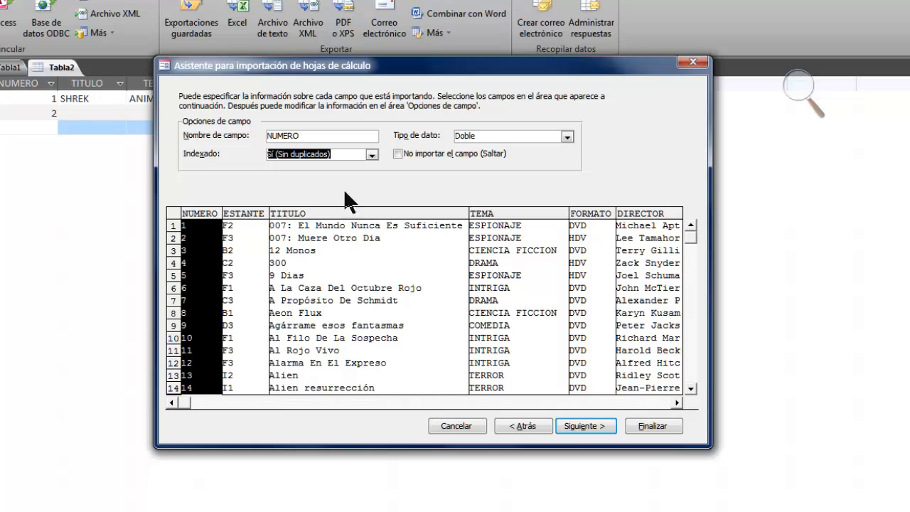
left_click(402, 221)
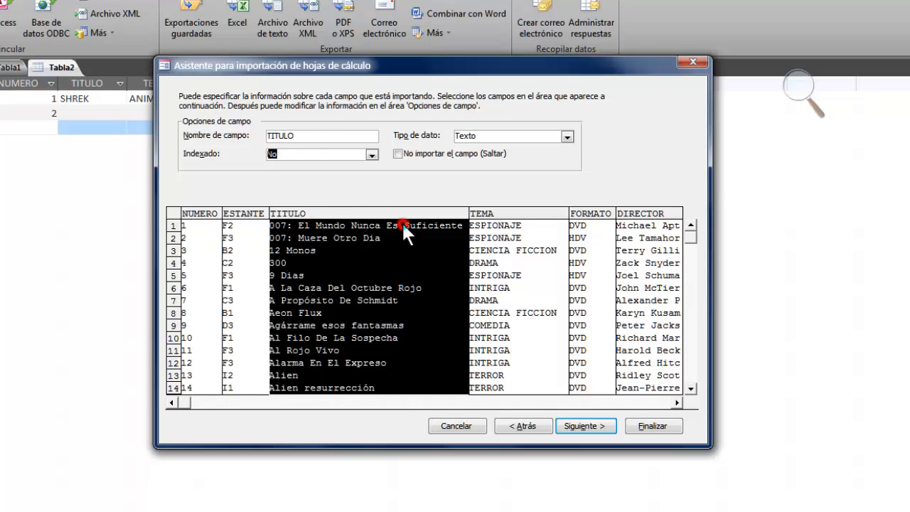
left_click(371, 155)
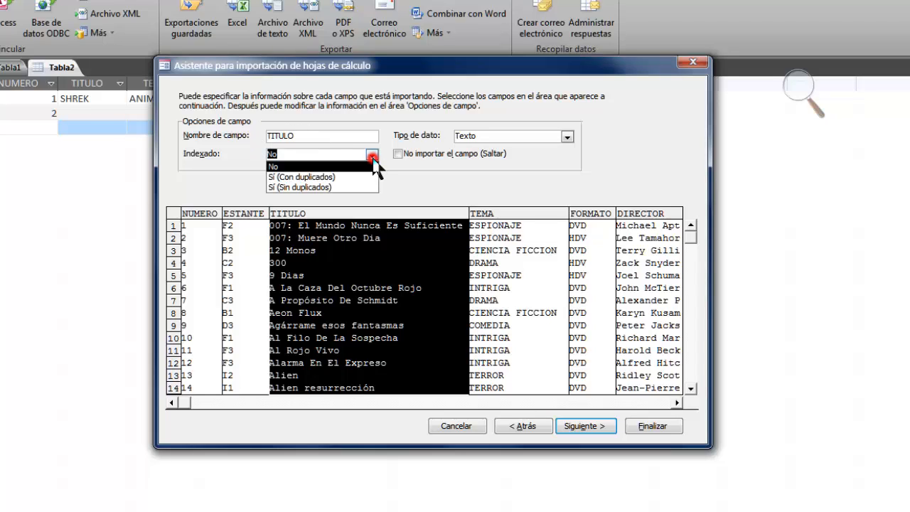
left_click(341, 176)
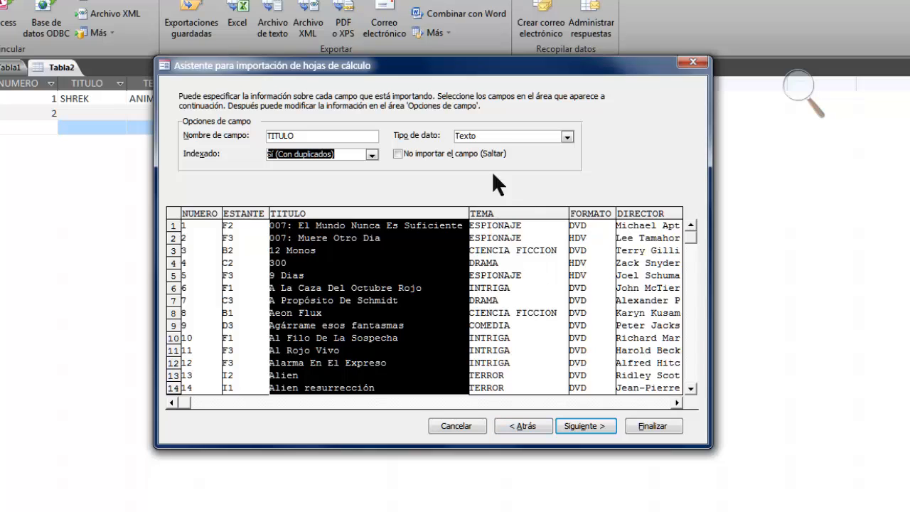
- Choose NUMERO as the primary key and finish importing into the PELICULAS table without saving the import steps
left_click(595, 427)
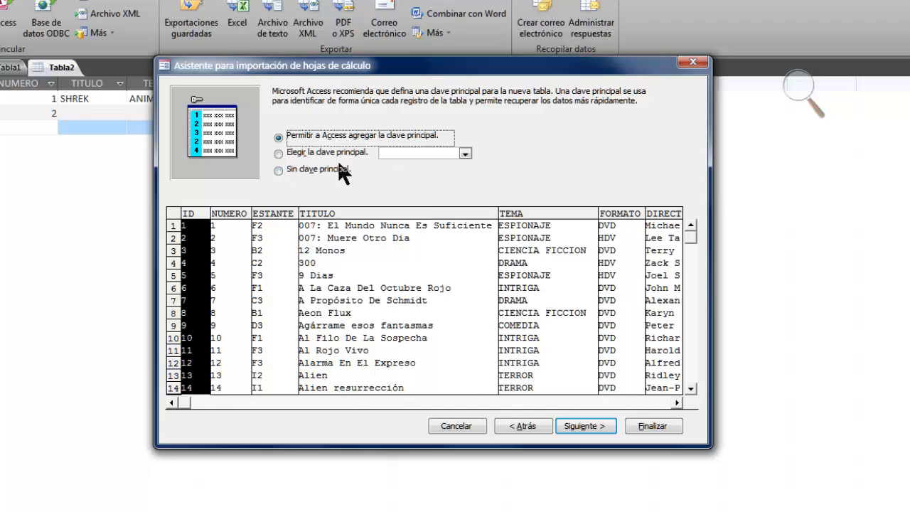
left_click(277, 152)
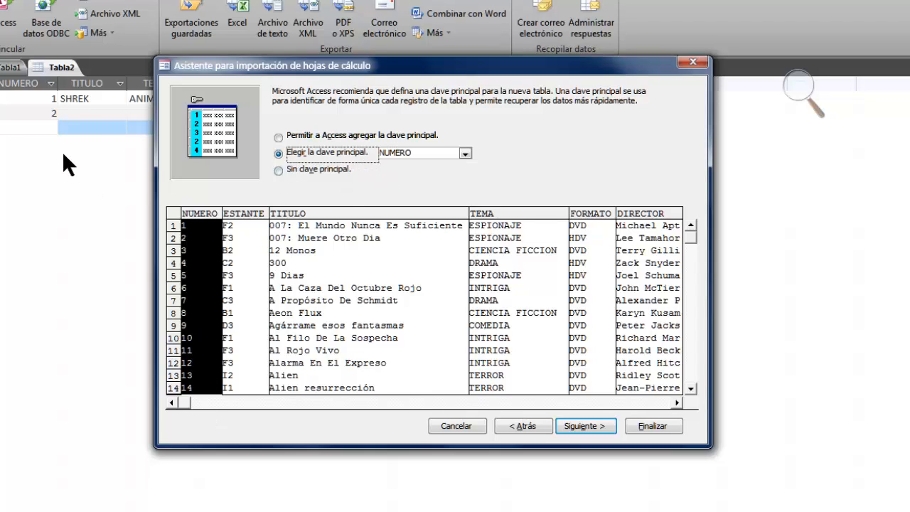
left_click(588, 426)
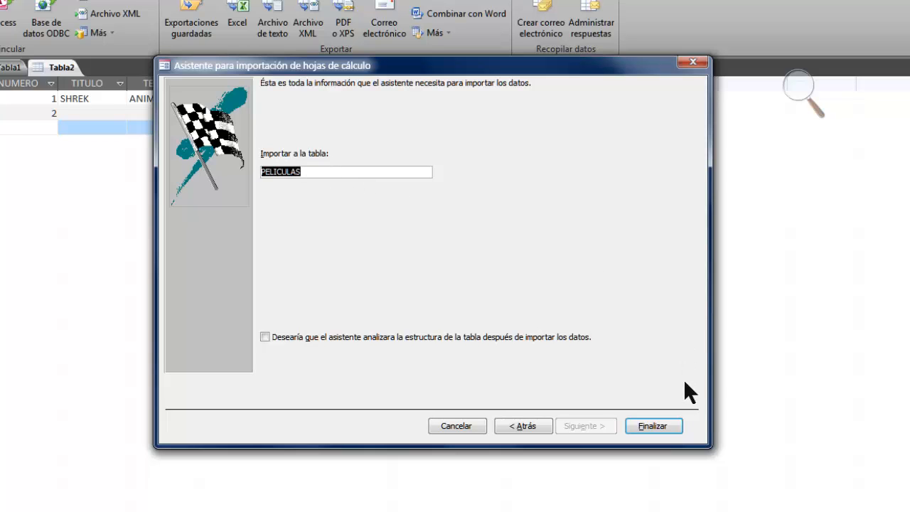
left_click(658, 426)
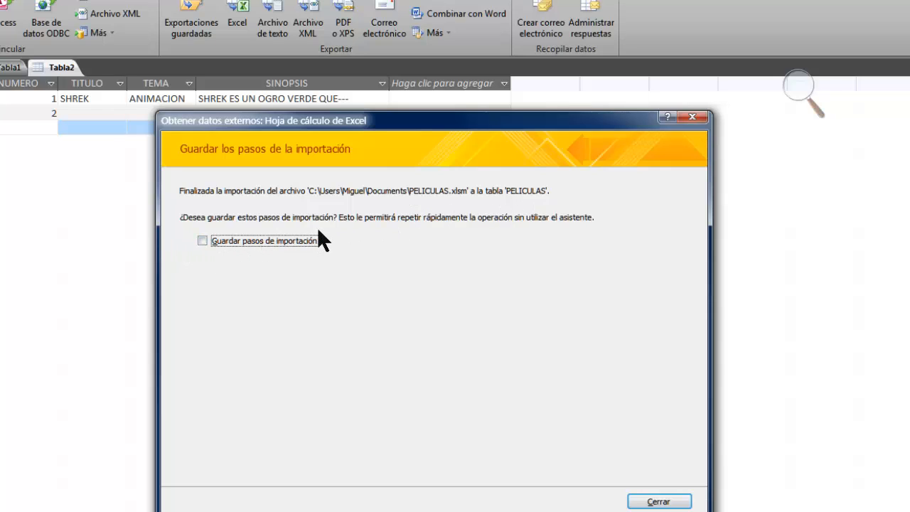
left_click(661, 502)
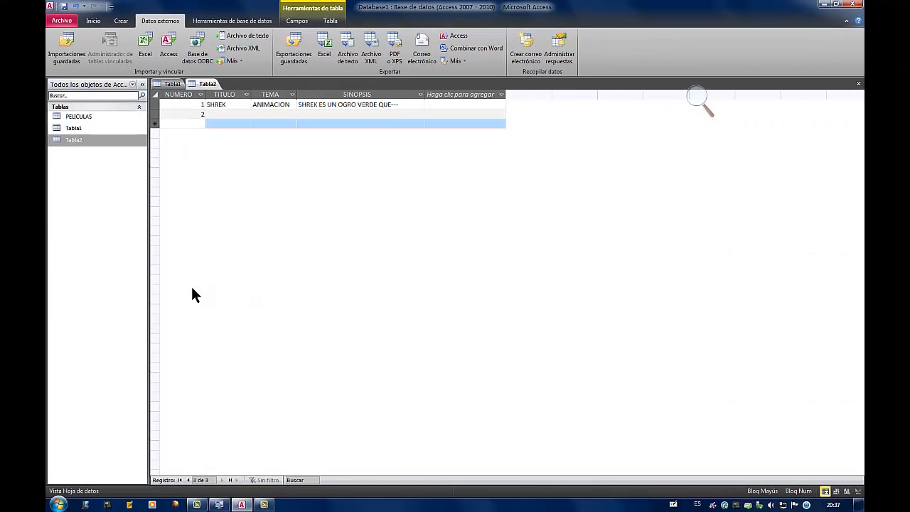
- Open the imported PELICULAS table and switch it to Design view
left_click(80, 119)
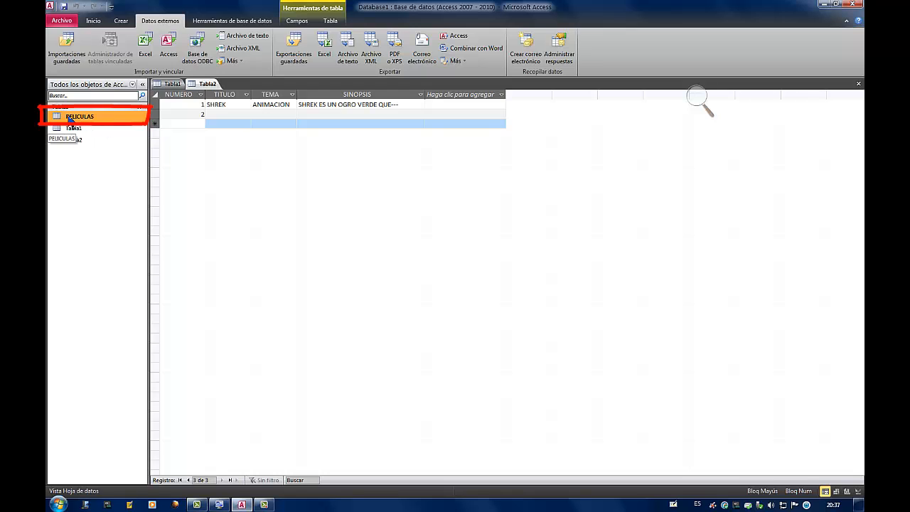
double_click(69, 119)
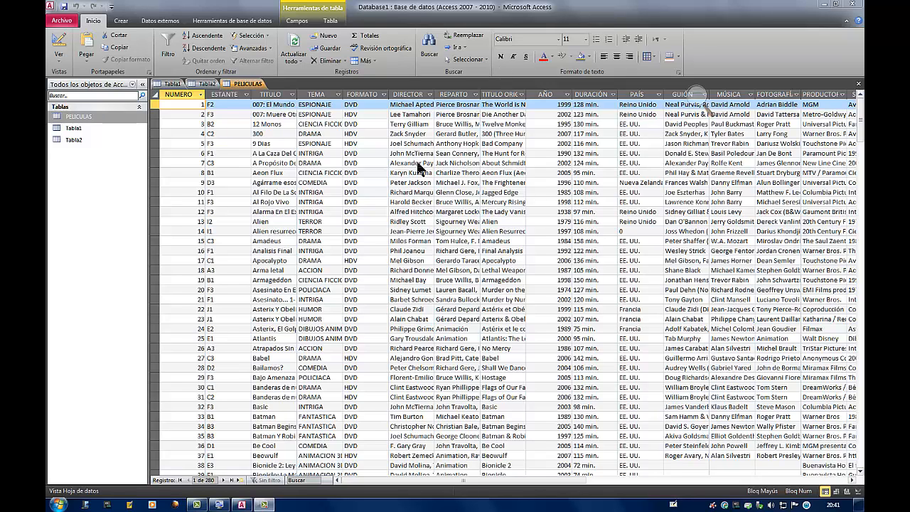
left_click(59, 46)
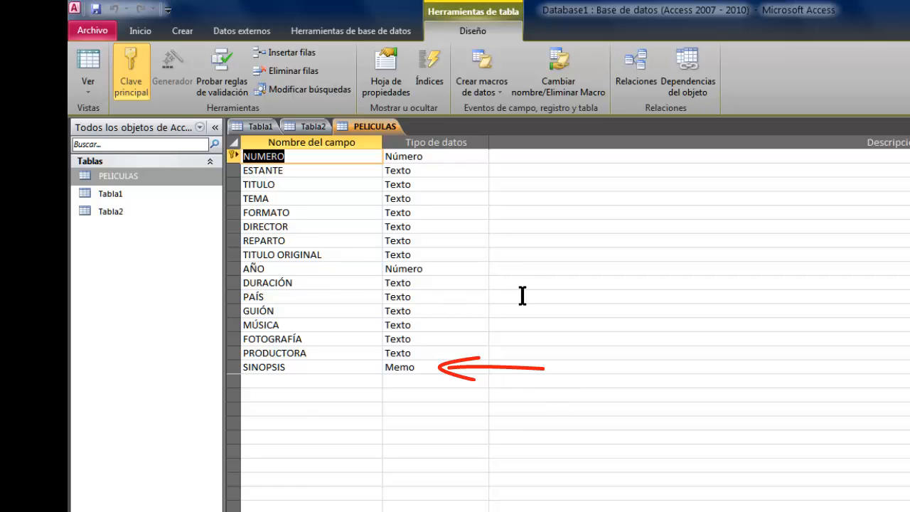
- Set the data type of the AÑO field in PELICULAS to Fecha/Hora
left_click(515, 273)
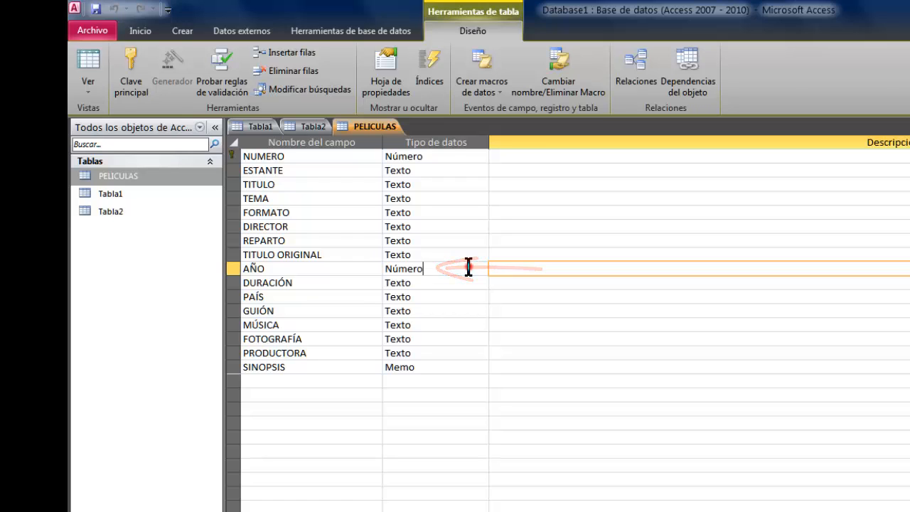
left_click(467, 269)
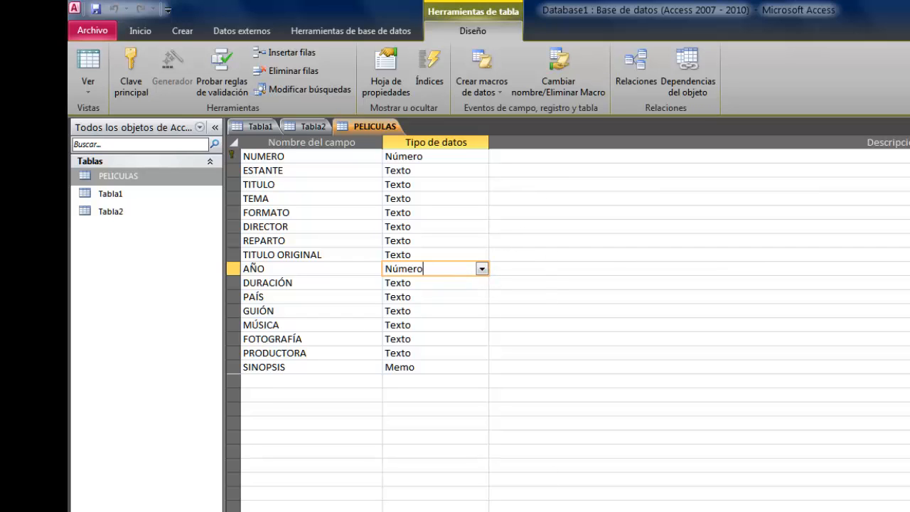
left_click(482, 268)
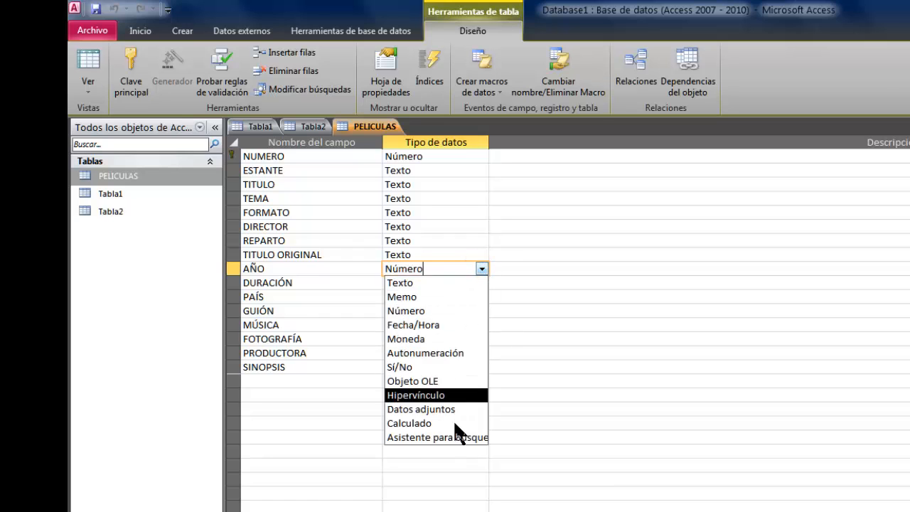
left_click(455, 325)
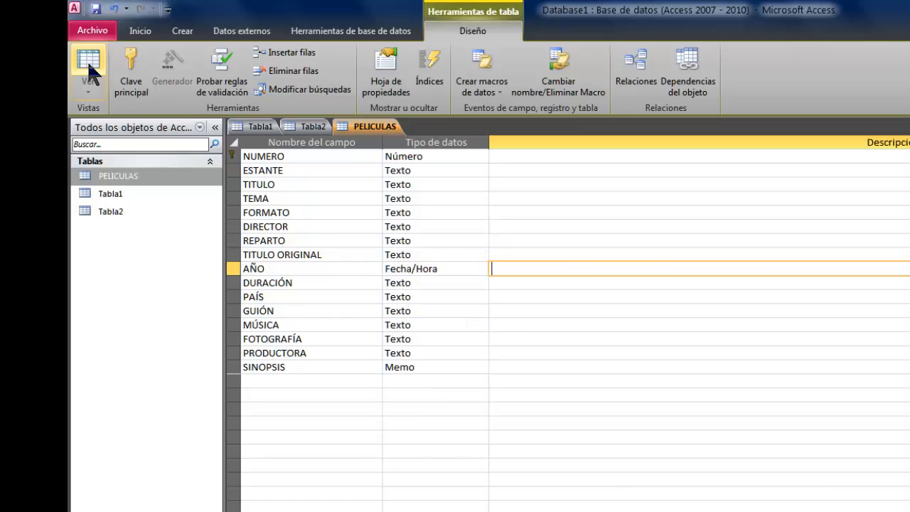
- Save the PELICULAS table design and display its records in Datasheet view to check the AÑO column
left_click(88, 60)
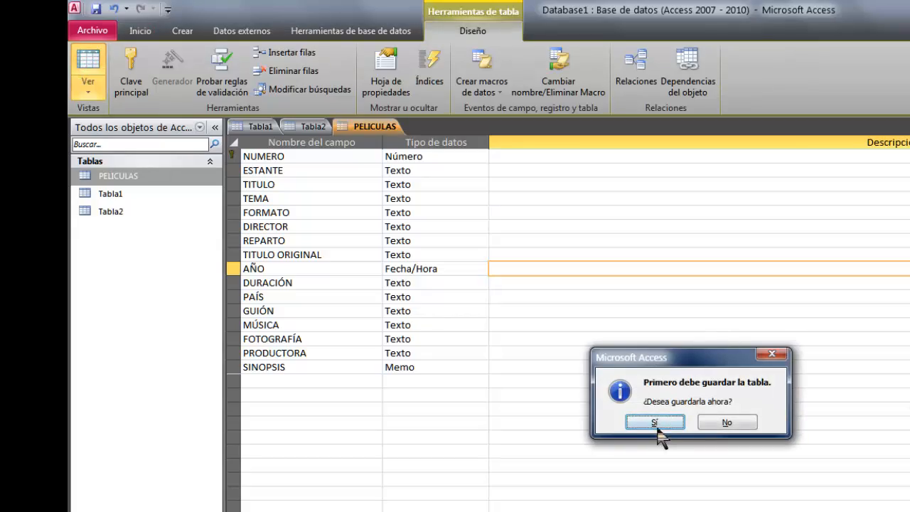
left_click(670, 424)
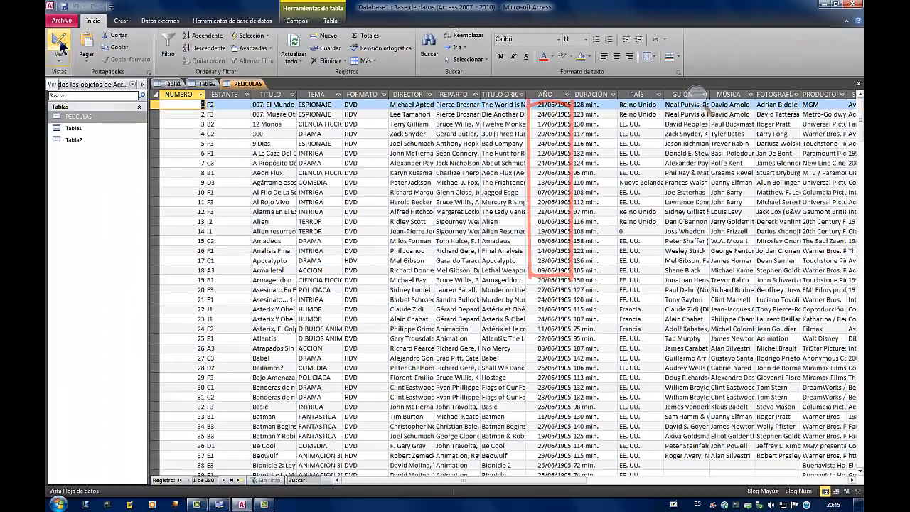
- Set the AÑO field's data type to Número in Design view and save the table, returning to Datasheet view
left_click(59, 44)
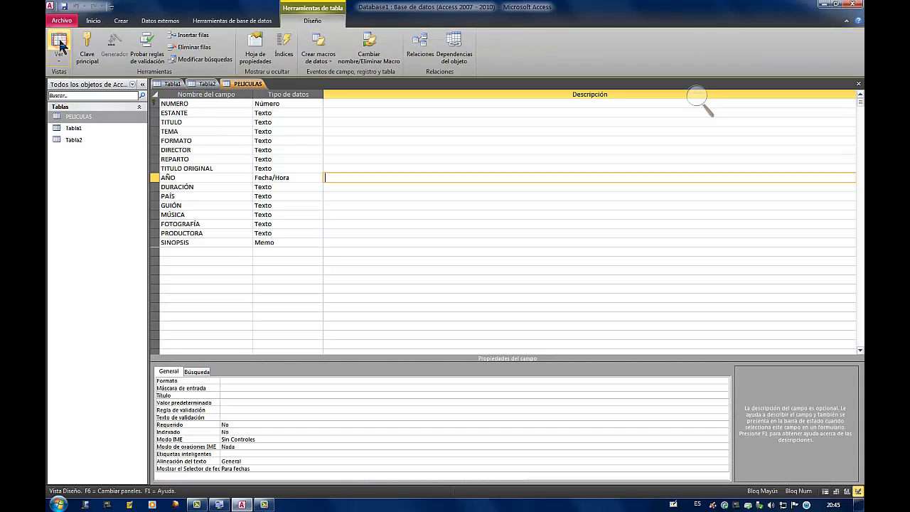
left_click(318, 178)
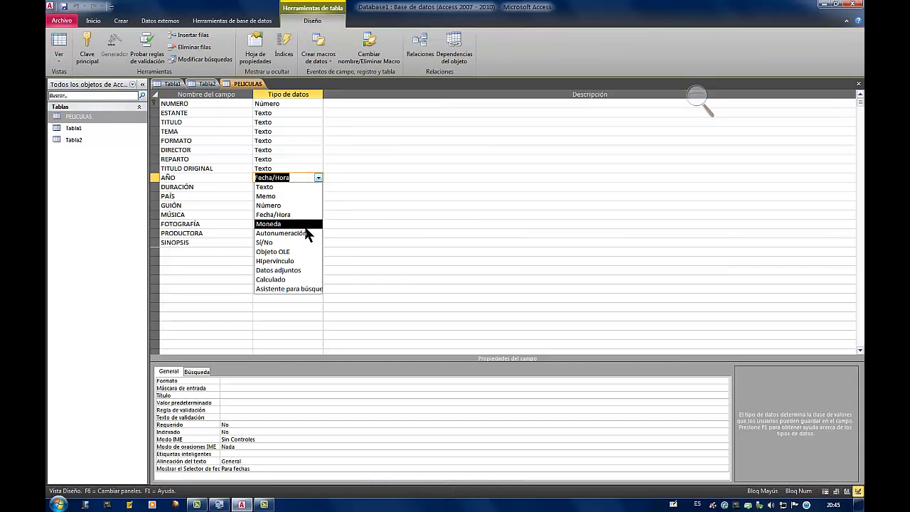
left_click(285, 205)
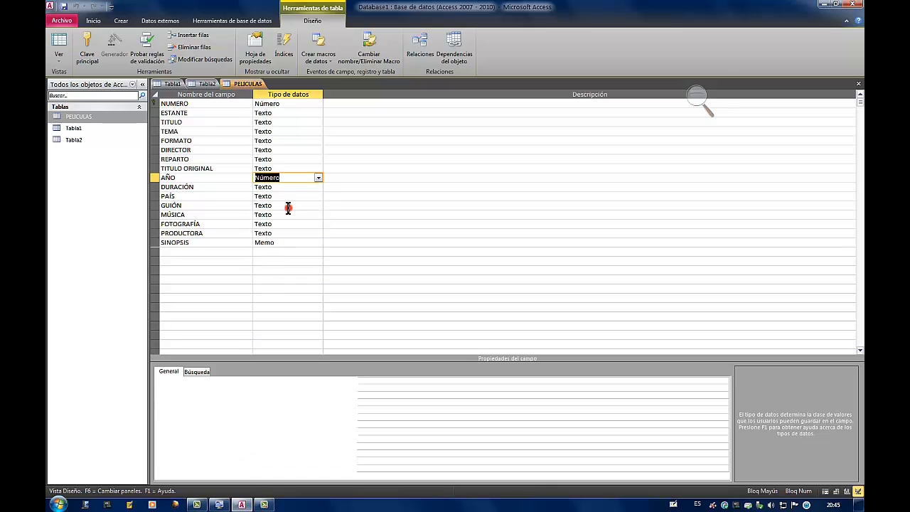
left_click(377, 180)
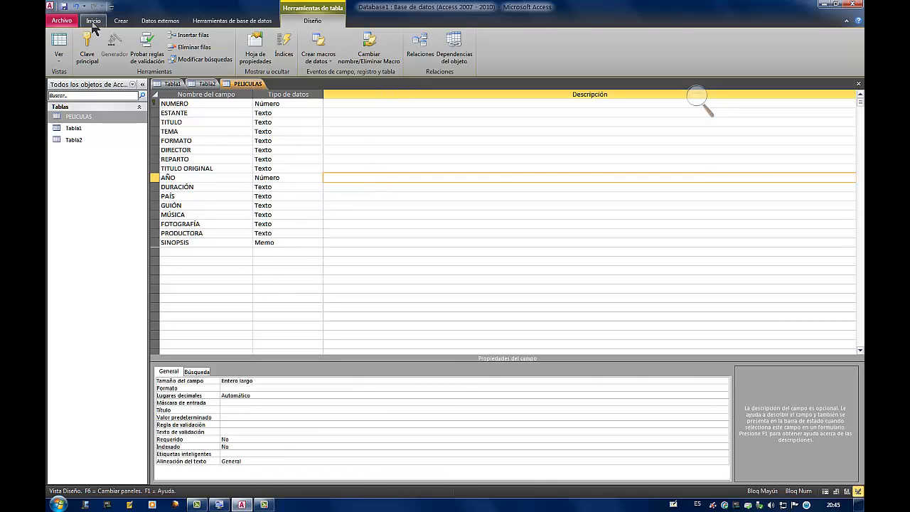
left_click(59, 42)
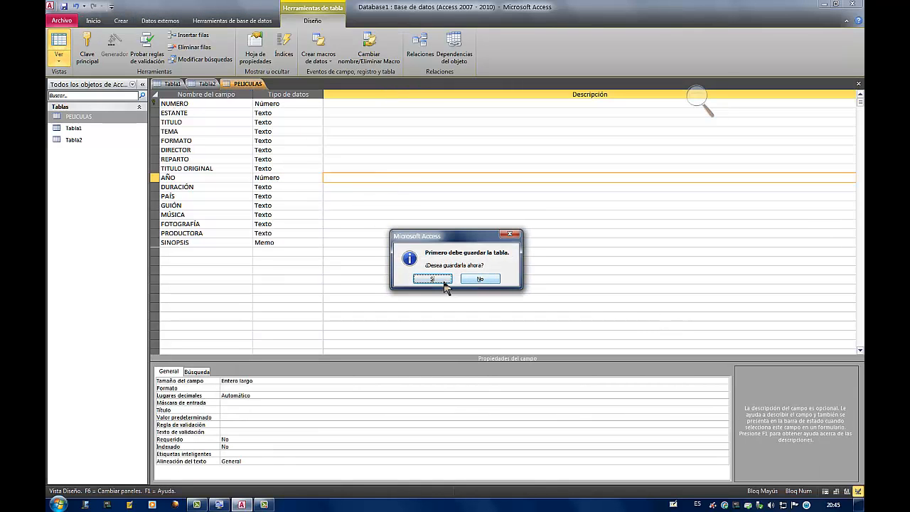
left_click(433, 279)
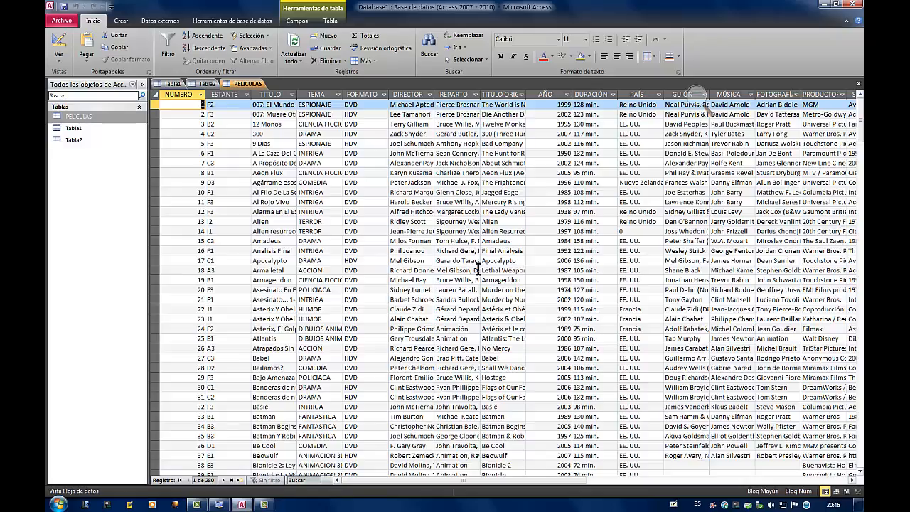
- Look through all the film records in the PELICULAS datasheet down to the last one and return to the first
scroll(478, 269, "down", 9)
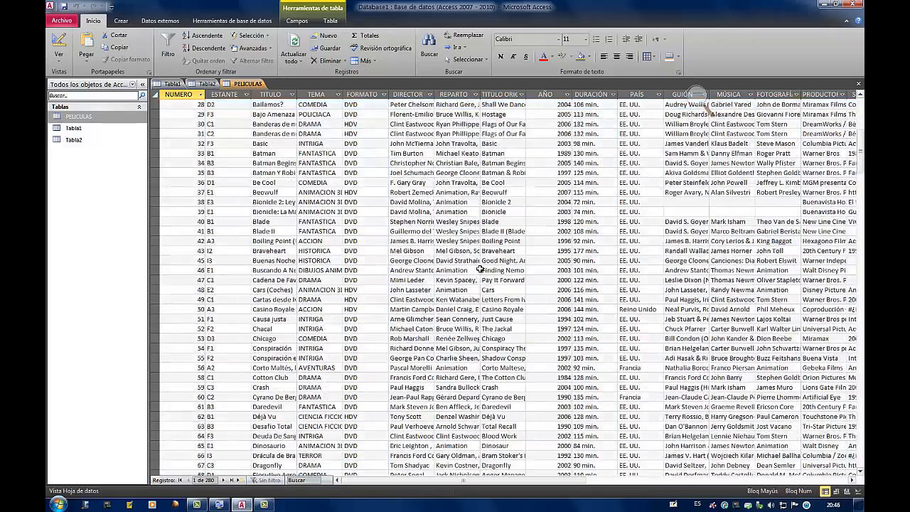
scroll(480, 270, "down", 20)
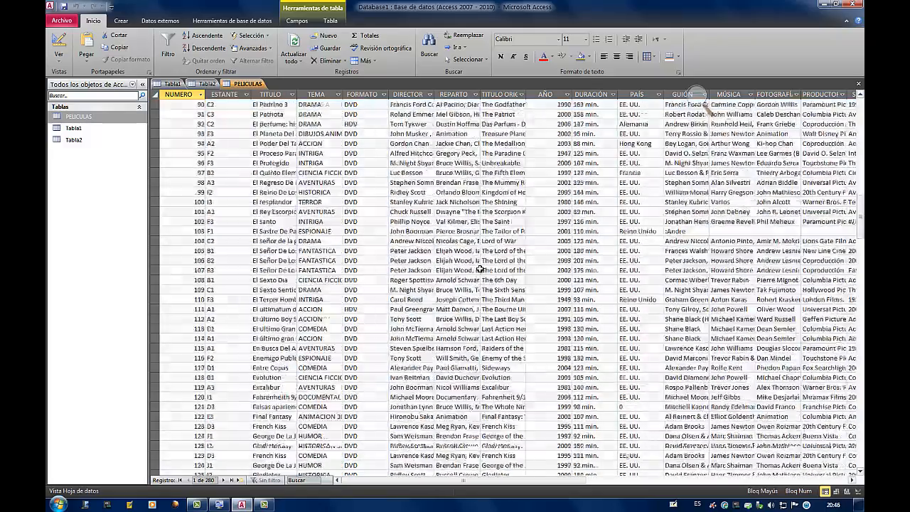
scroll(481, 269, "down", 20)
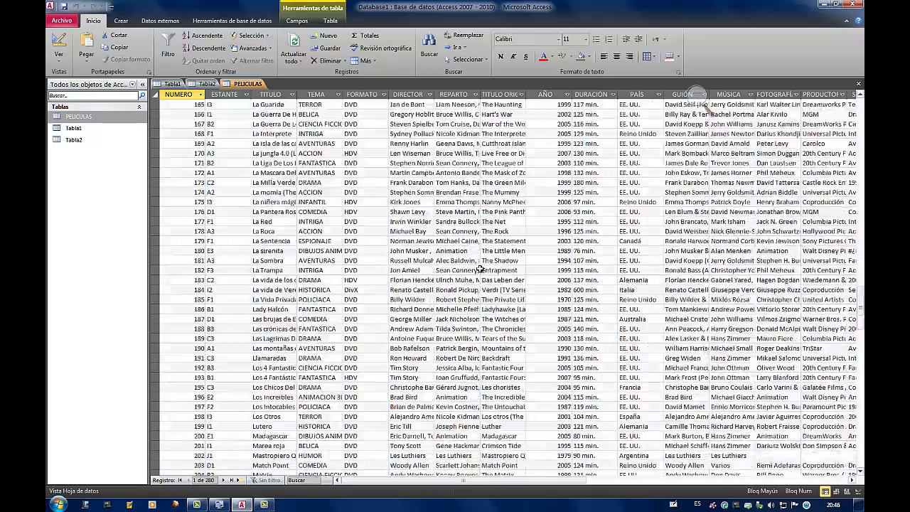
scroll(481, 269, "down", 20)
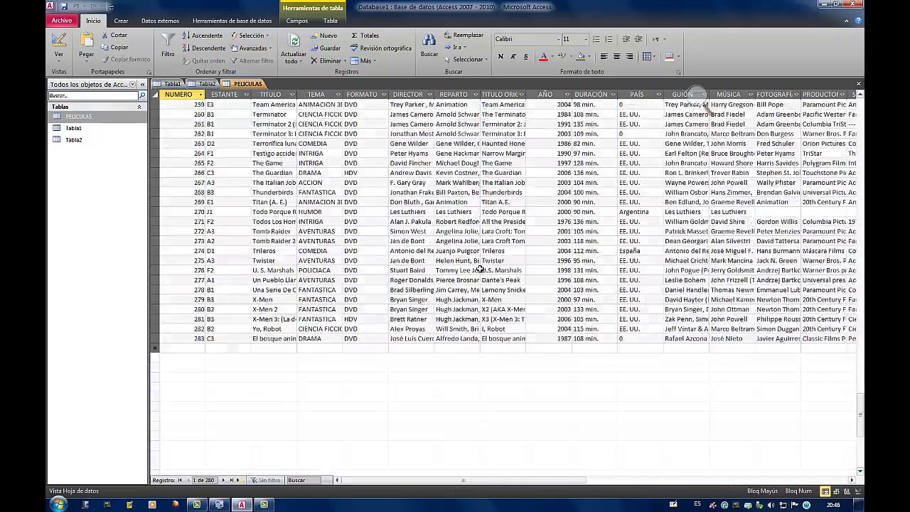
scroll(481, 270, "down", 4)
scroll(465, 266, "up", 5)
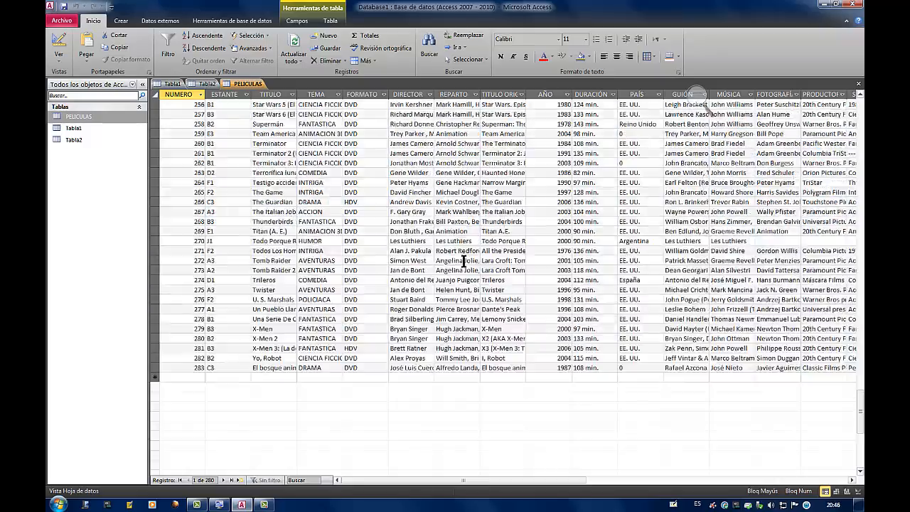
scroll(463, 261, "up", 20)
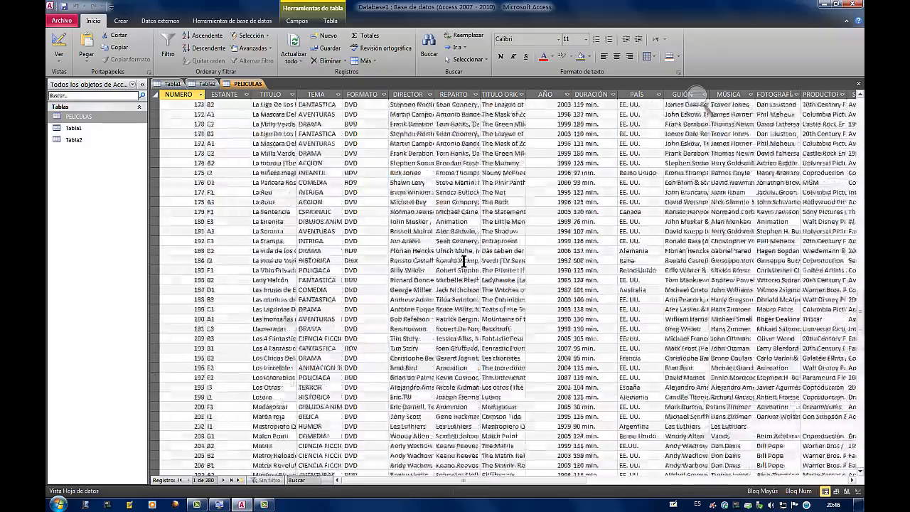
scroll(464, 261, "up", 20)
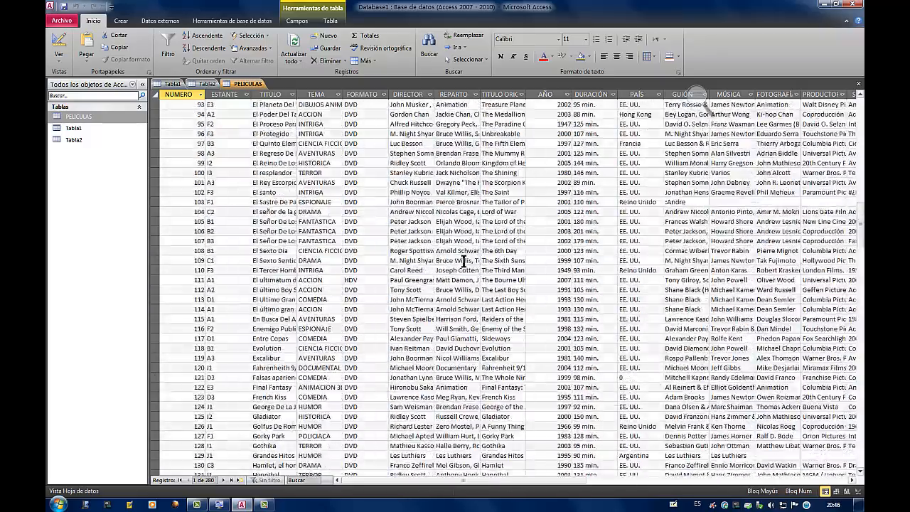
scroll(463, 261, "up", 20)
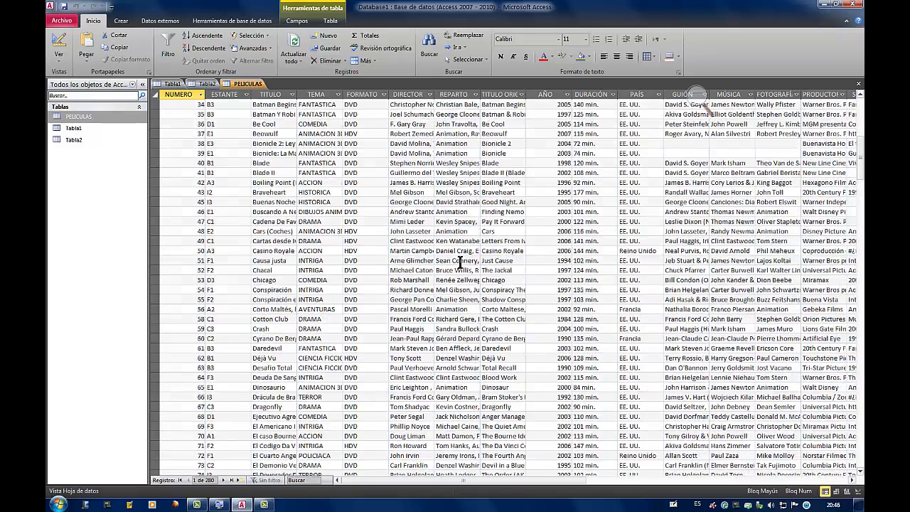
scroll(460, 261, "up", 11)
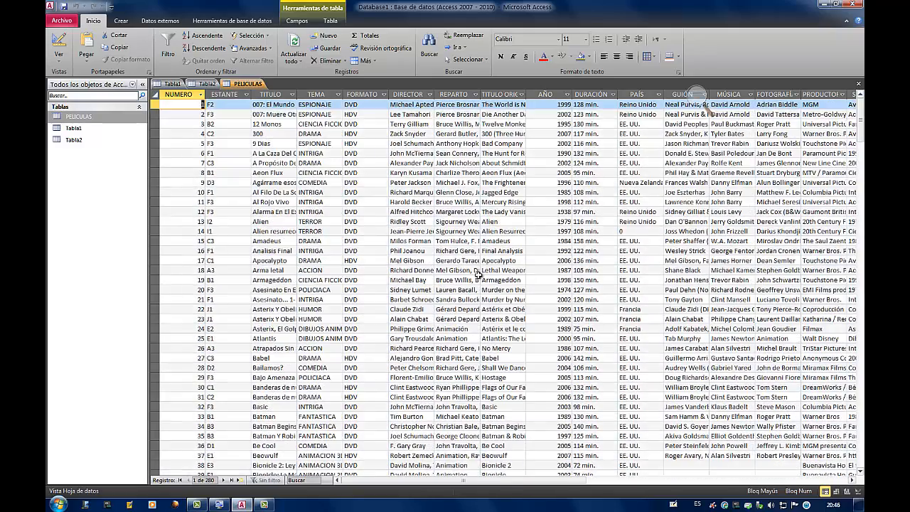